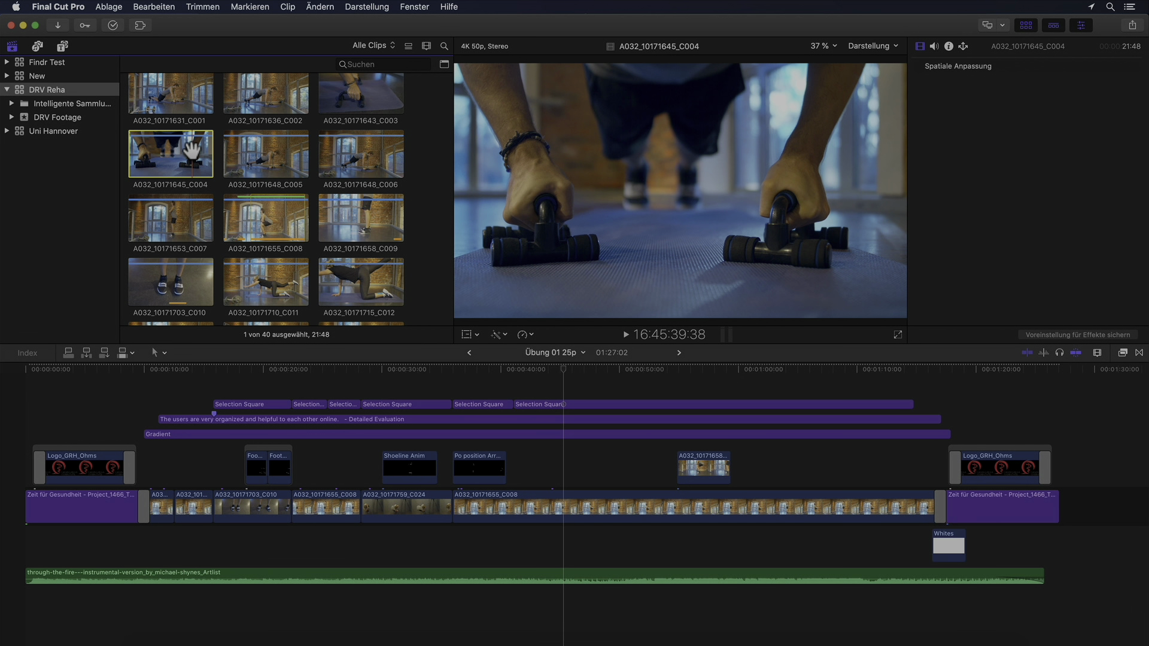
Step: Reveal the DRV Reha library file in Finder, then close the Finder window
{"action": "scroll", "coordinate": [192, 150], "scroll_direction": "down", "scroll_amount": 1}
{"action": "scroll", "coordinate": [191, 149], "scroll_direction": "up", "scroll_amount": 5}
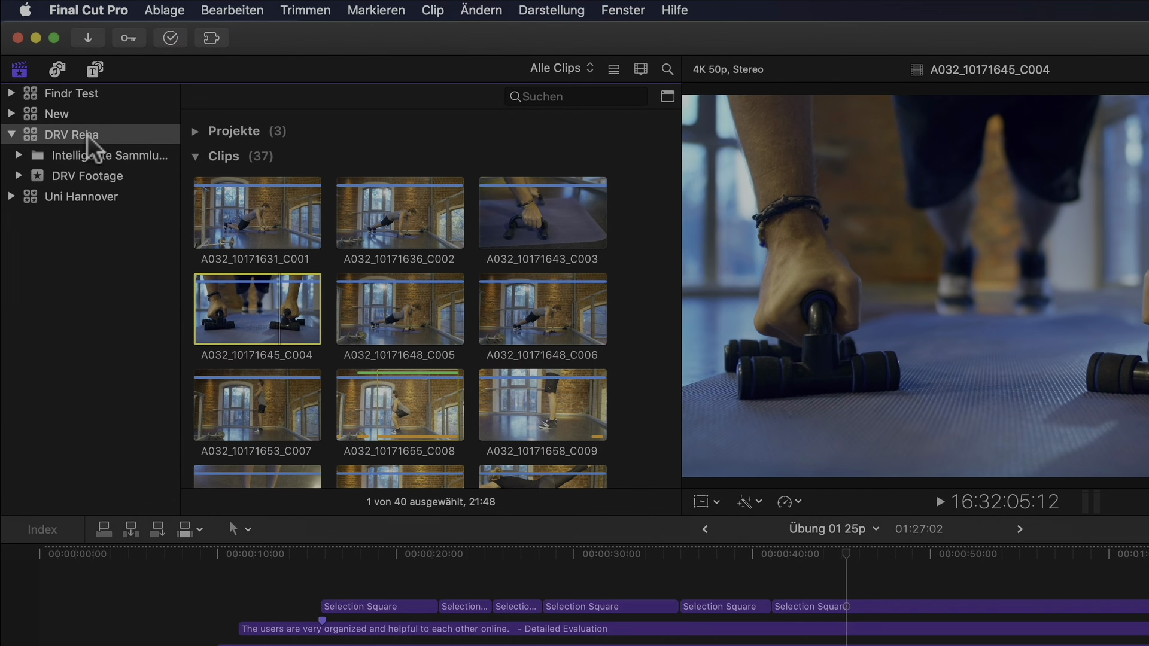
{"action": "right_click", "coordinate": [89, 134]}
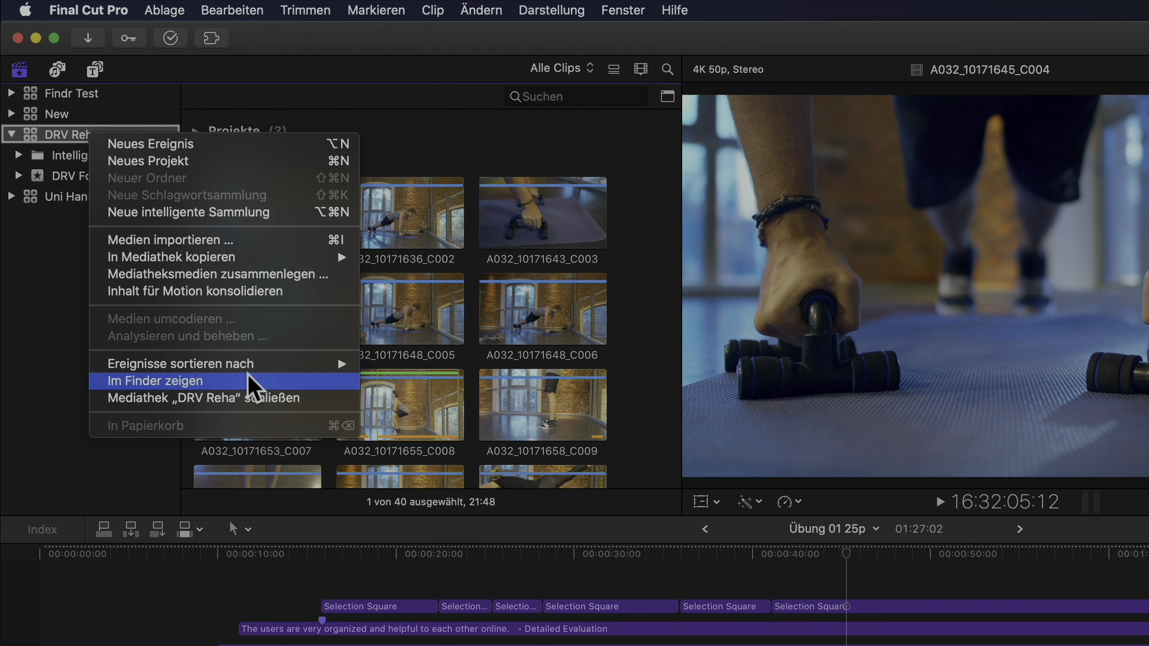
{"action": "left_click", "coordinate": [249, 383]}
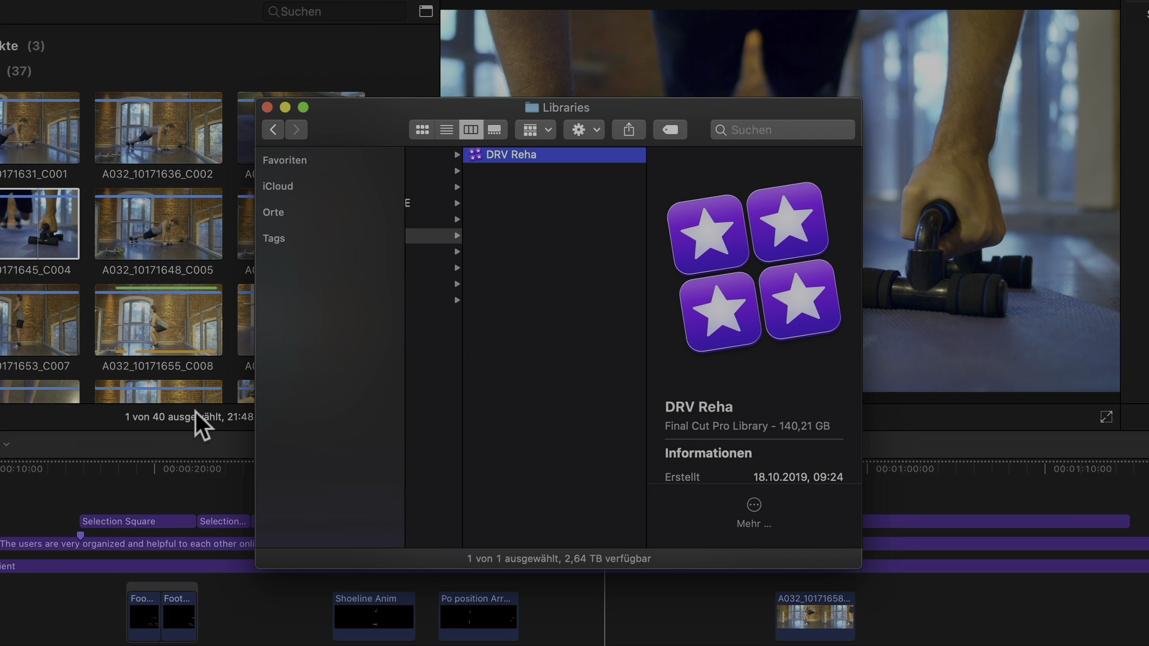
{"action": "key", "text": "super+w"}
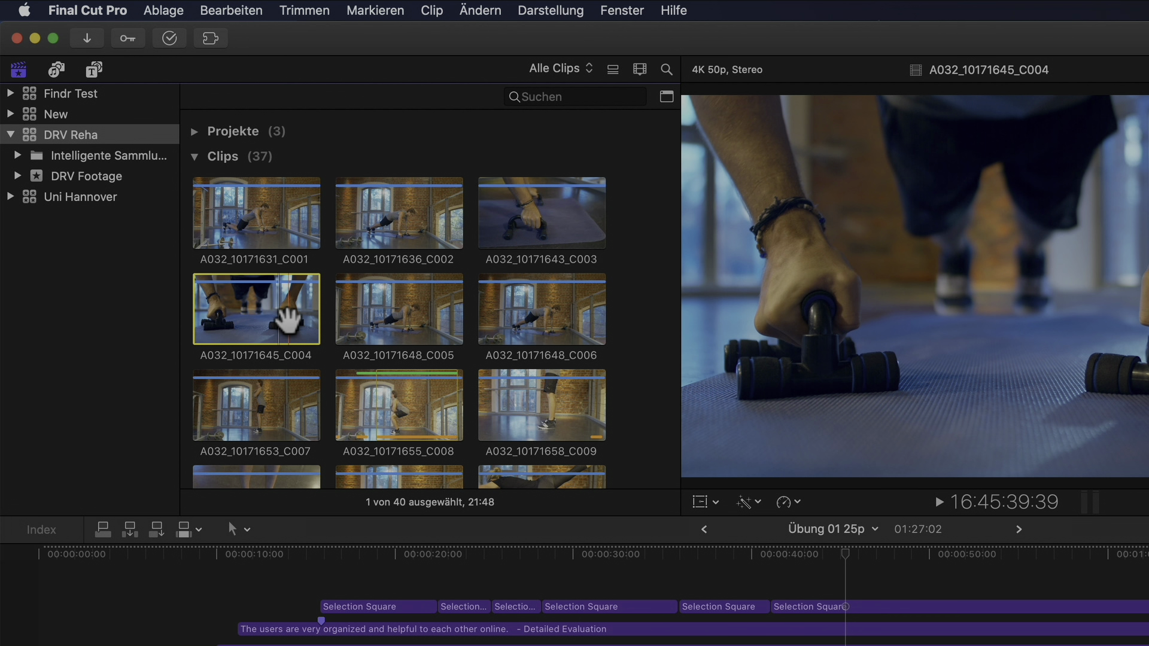
Step: Review the DRV Reha library's storage location settings, leaving them unchanged
{"action": "left_click", "coordinate": [101, 137]}
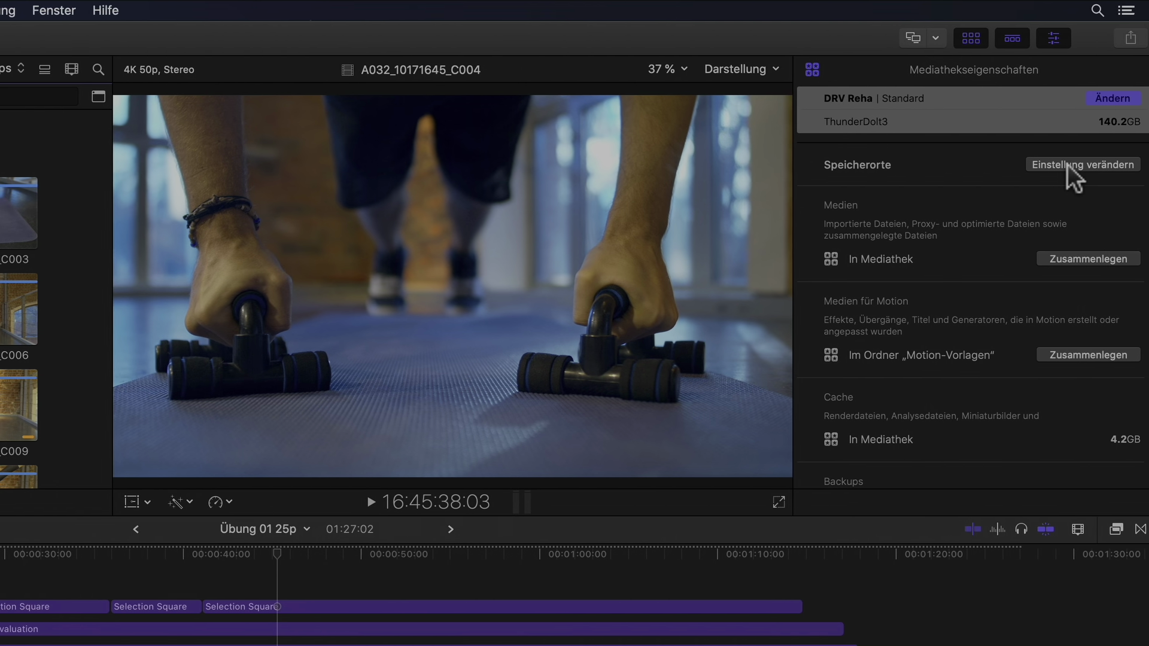
{"action": "left_click", "coordinate": [1068, 164]}
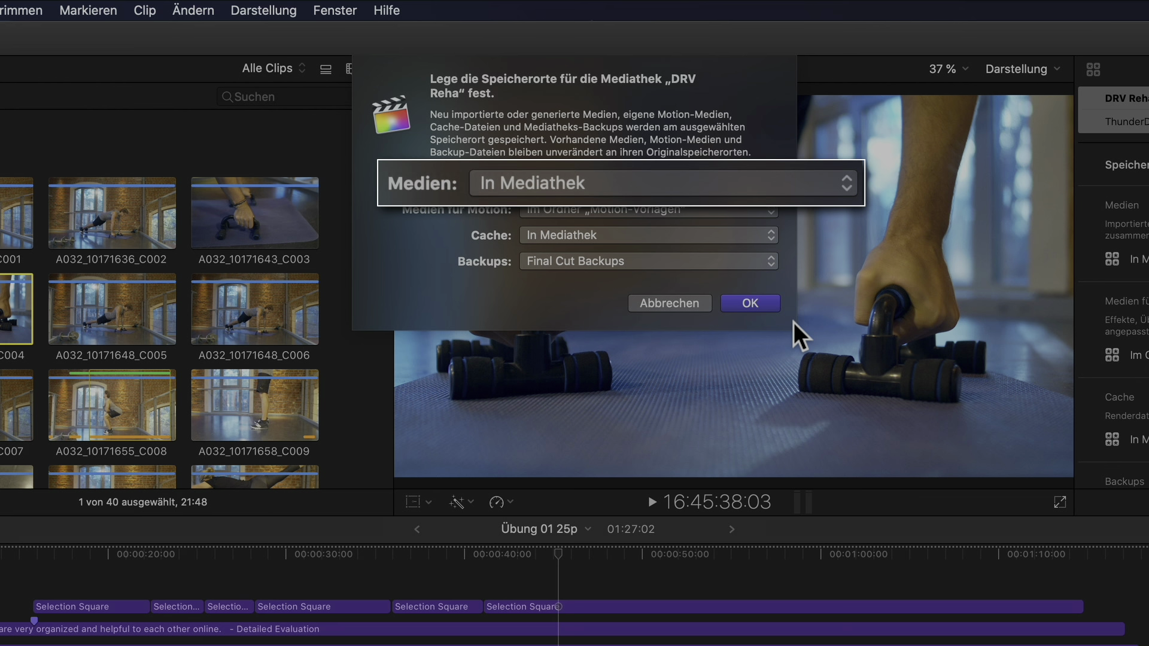
{"action": "left_click", "coordinate": [672, 304]}
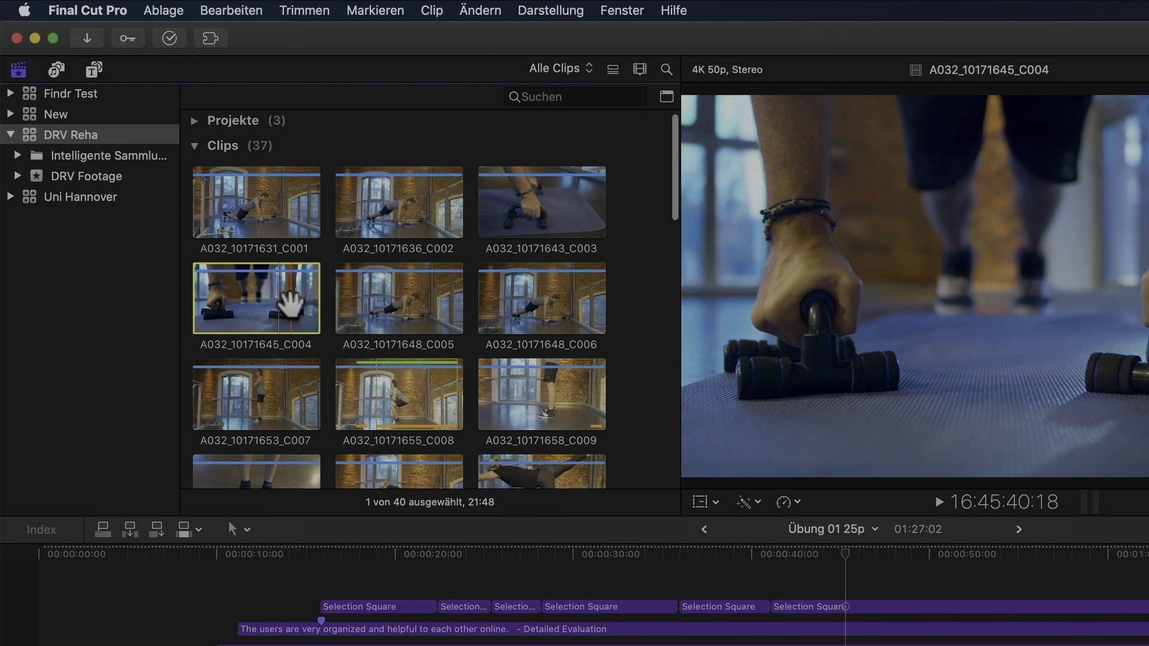
Step: Select all library clips, then deselect A032_10171655_C008
{"action": "scroll", "coordinate": [291, 302], "scroll_direction": "up", "scroll_amount": 1}
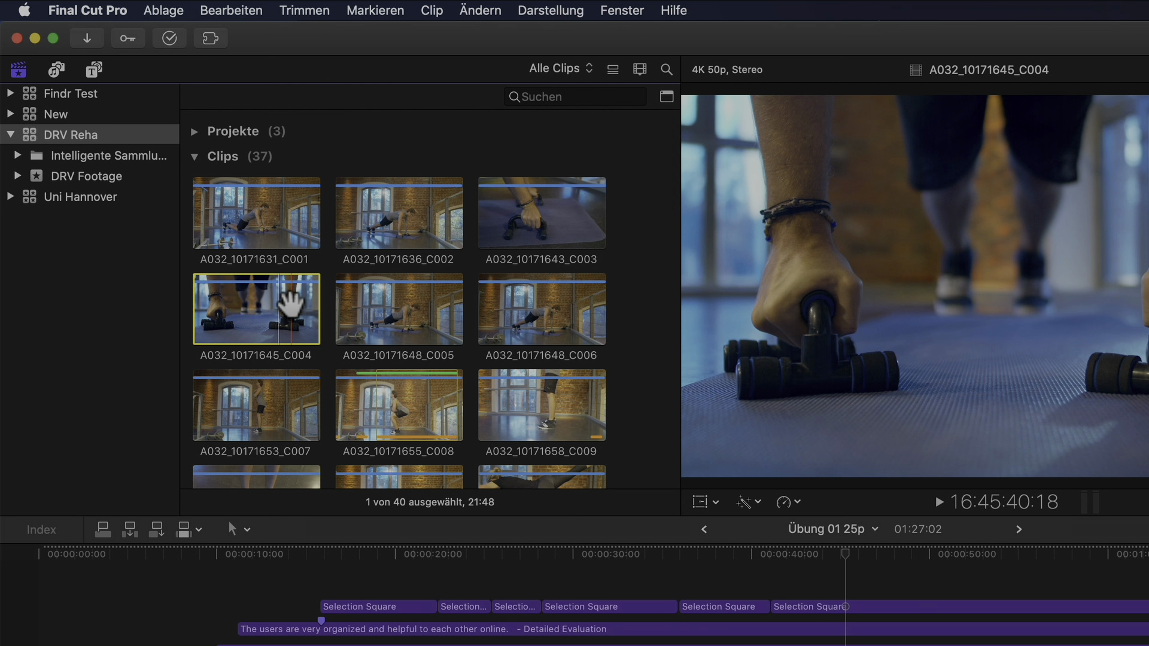
{"action": "key", "text": "super+a"}
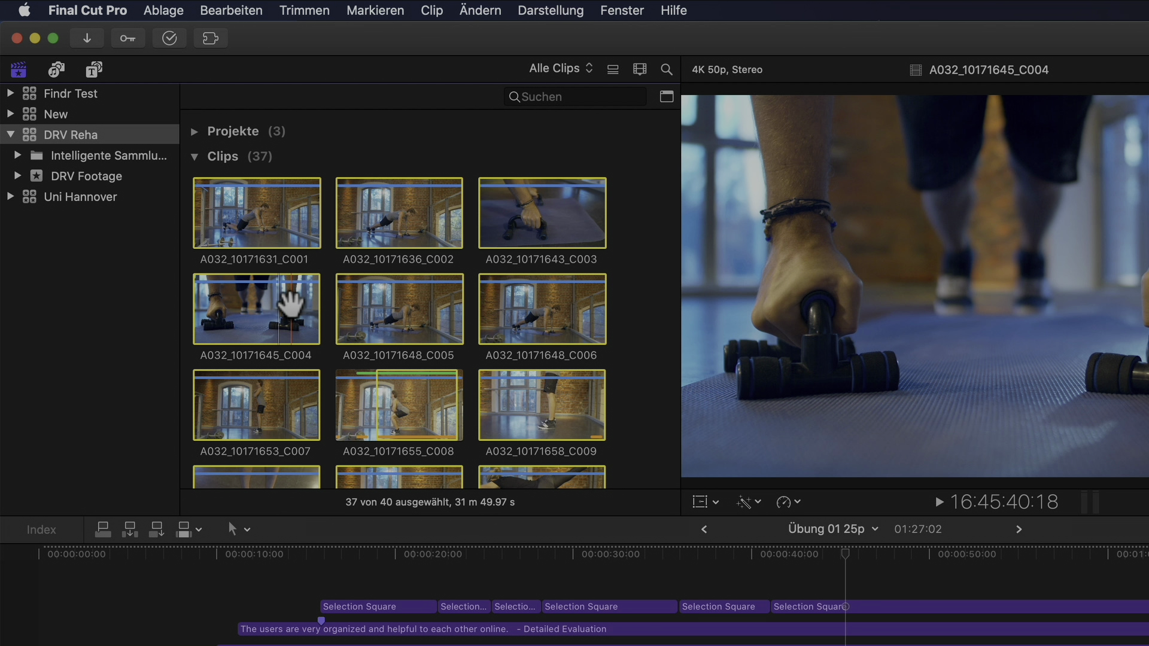
{"action": "left_click", "coordinate": [405, 402], "text": "super"}
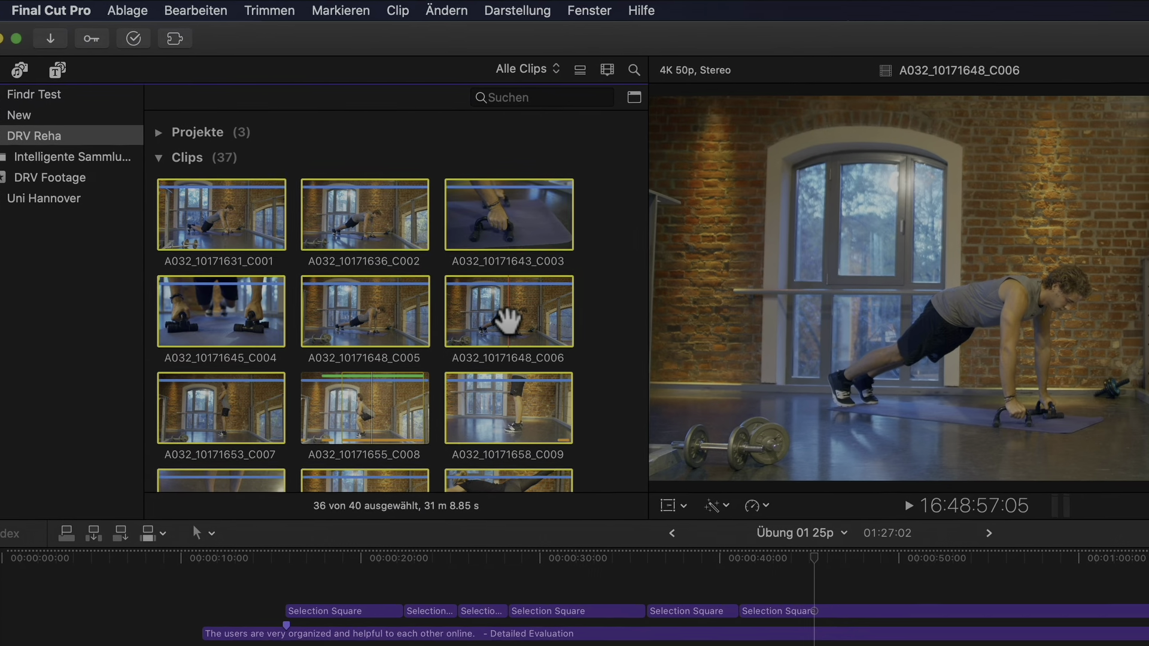
Step: Open Medien umcodieren for the selected clips, enable Proxy-Medien erstellen, and open the Bildgröße options
{"action": "right_click", "coordinate": [541, 318]}
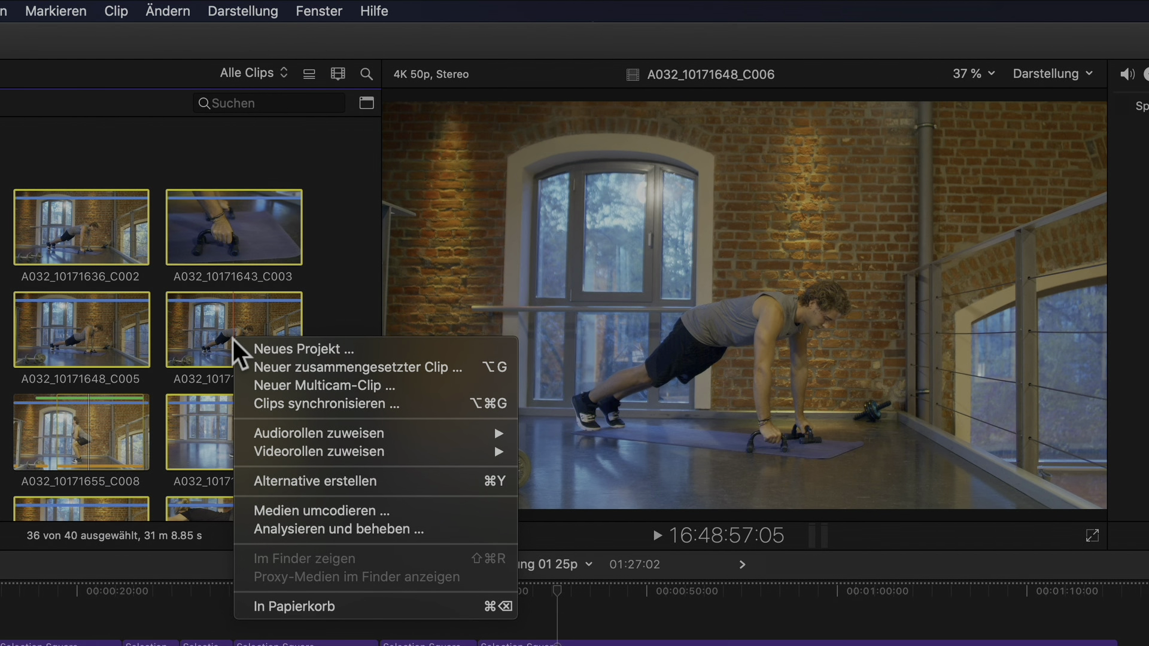
{"action": "left_click", "coordinate": [440, 512]}
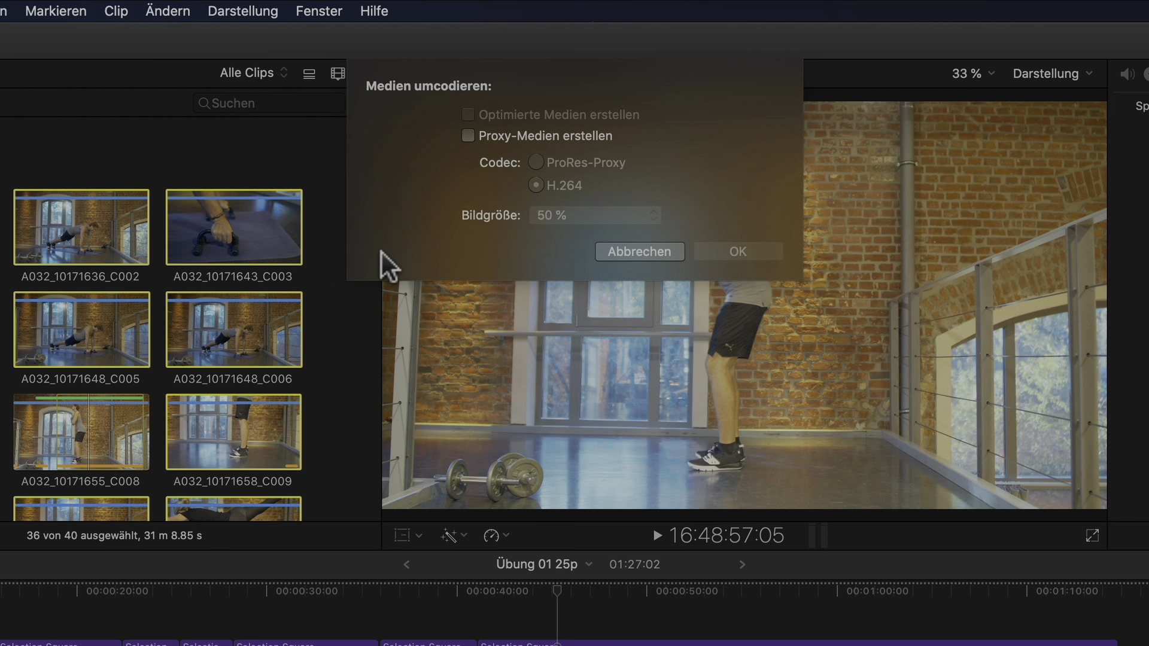
{"action": "left_click", "coordinate": [467, 136]}
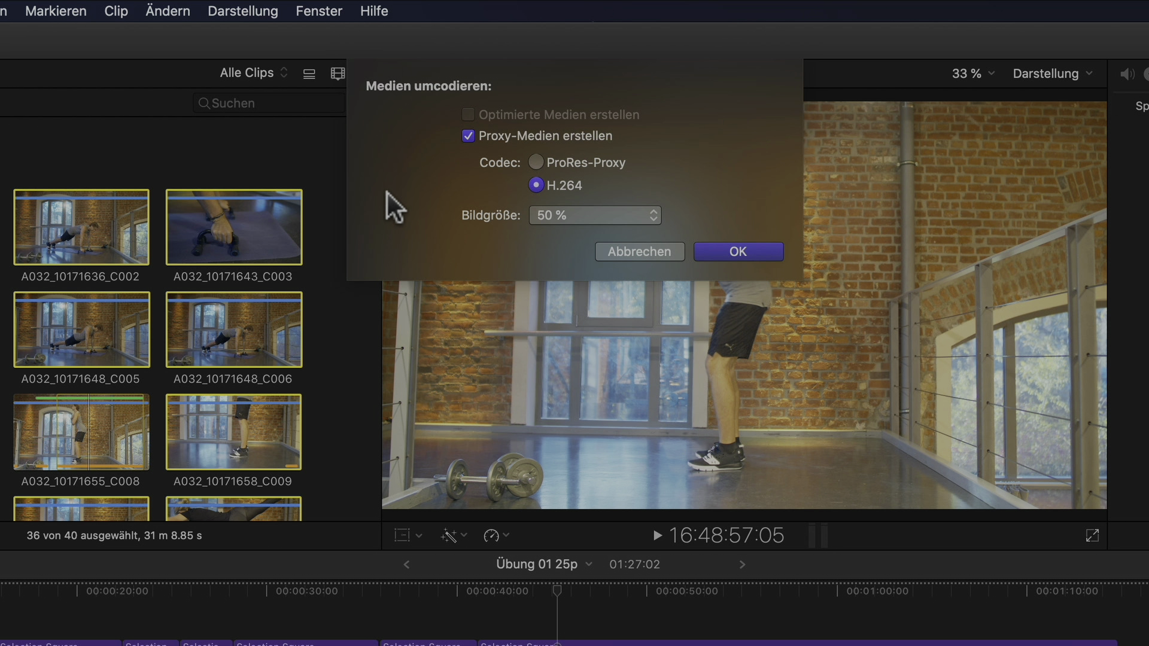
{"action": "left_click", "coordinate": [602, 160]}
{"action": "left_click", "coordinate": [653, 211]}
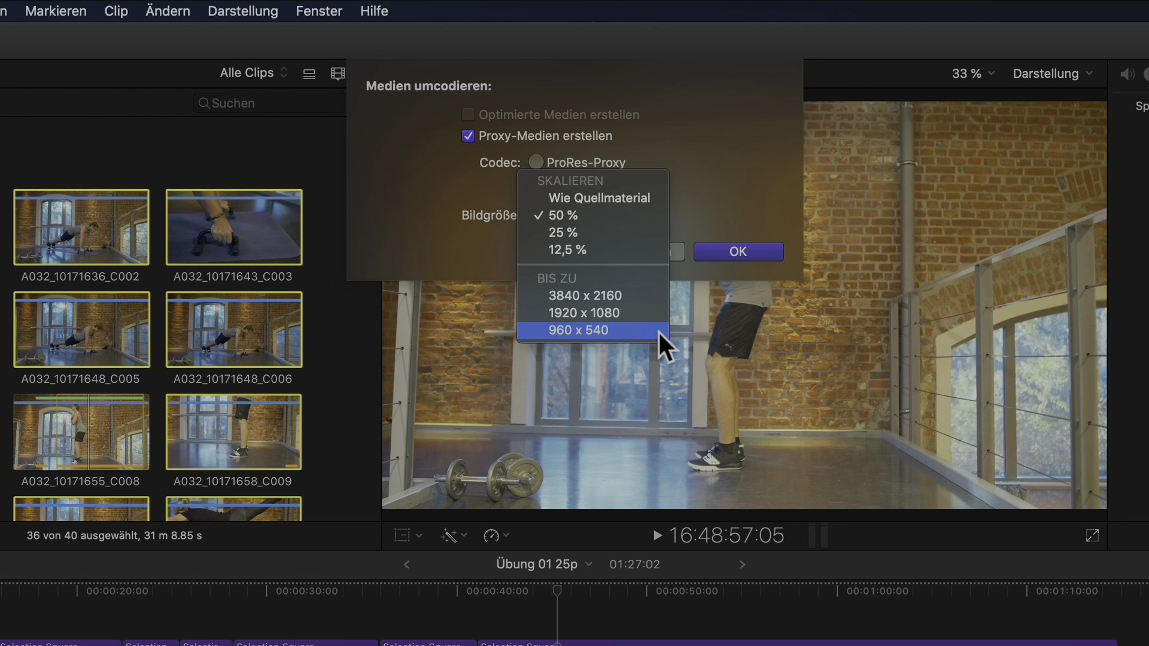
Step: Set the proxy Bildgröße to 50 % with H.264 and start transcoding
{"action": "left_click", "coordinate": [641, 313]}
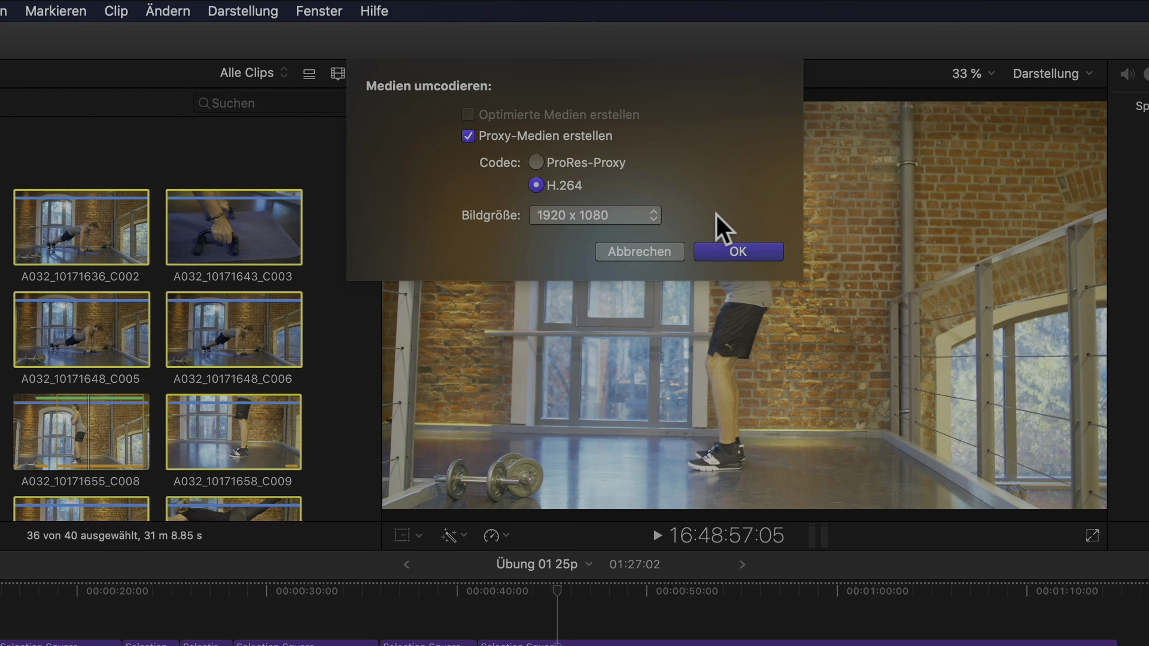
{"action": "left_click", "coordinate": [648, 215]}
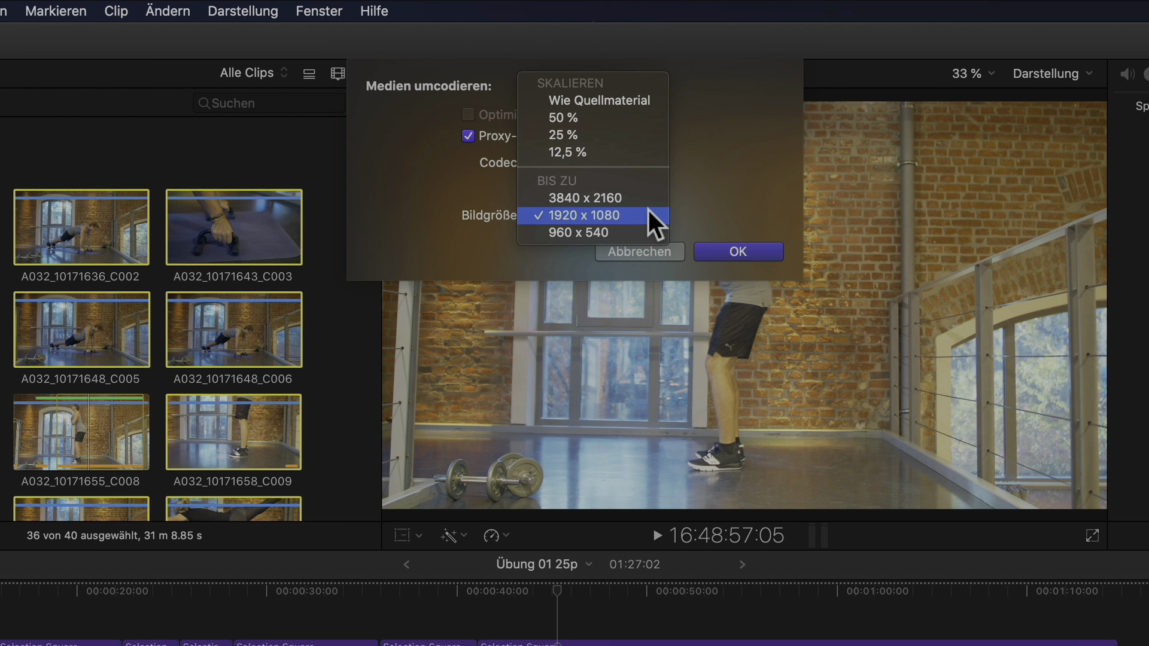
{"action": "left_click", "coordinate": [636, 120]}
{"action": "left_click", "coordinate": [740, 249]}
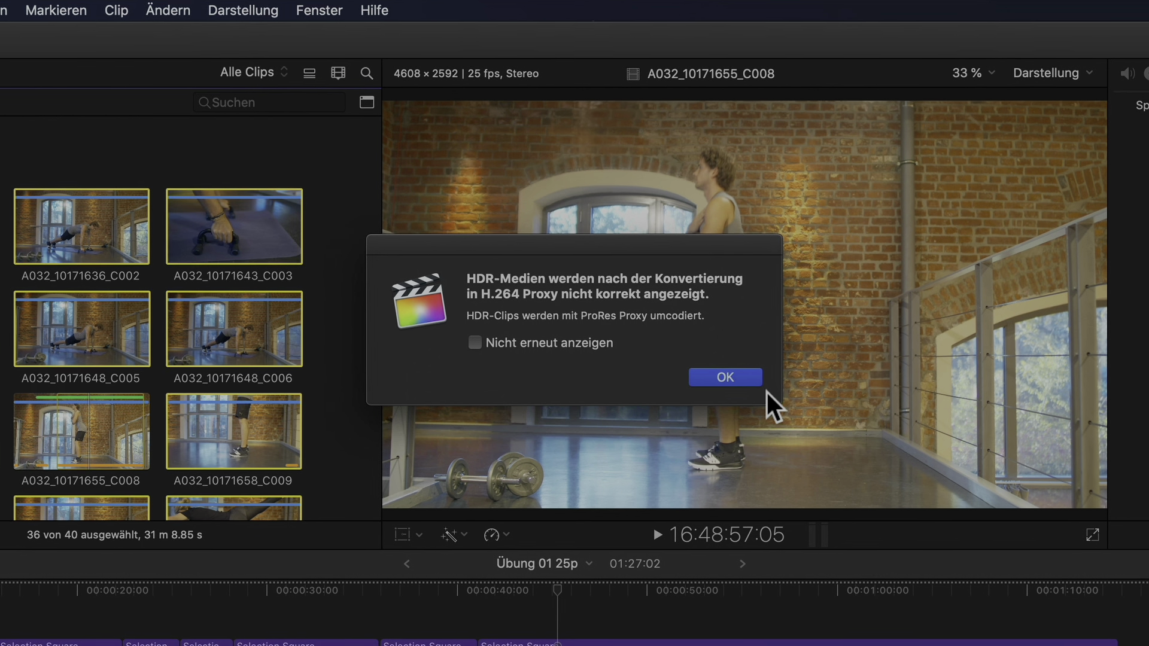
Step: Acknowledge the HDR ProRes Proxy warning and reveal the library in Finder
{"action": "left_click", "coordinate": [749, 379]}
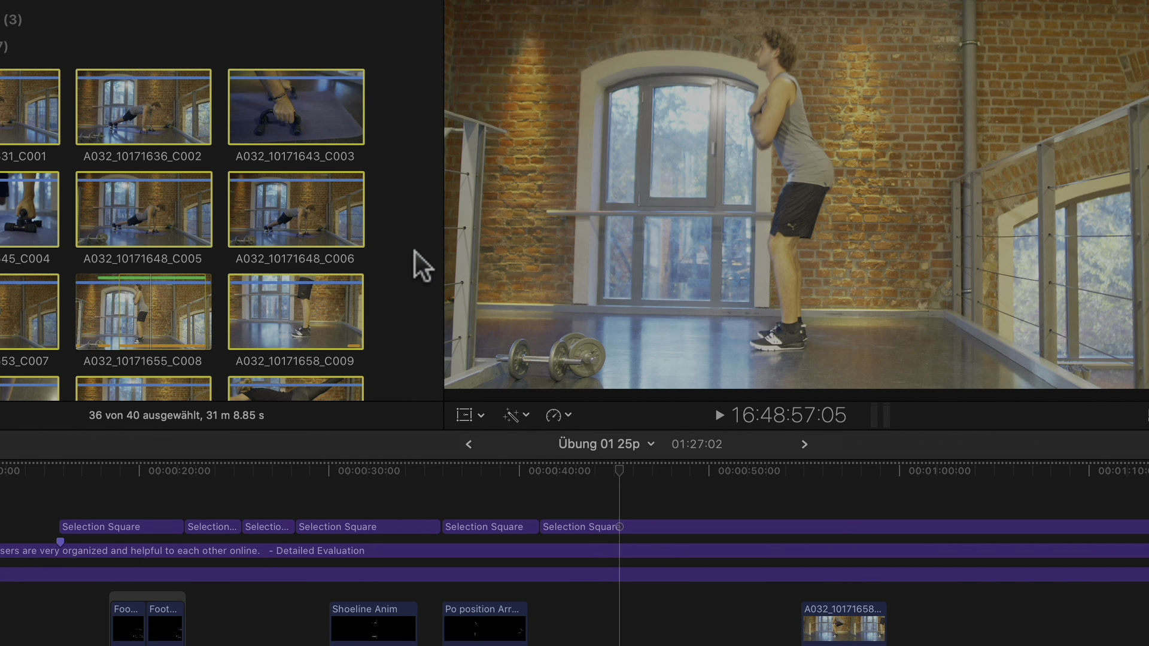
{"action": "key", "text": "super+shift+r"}
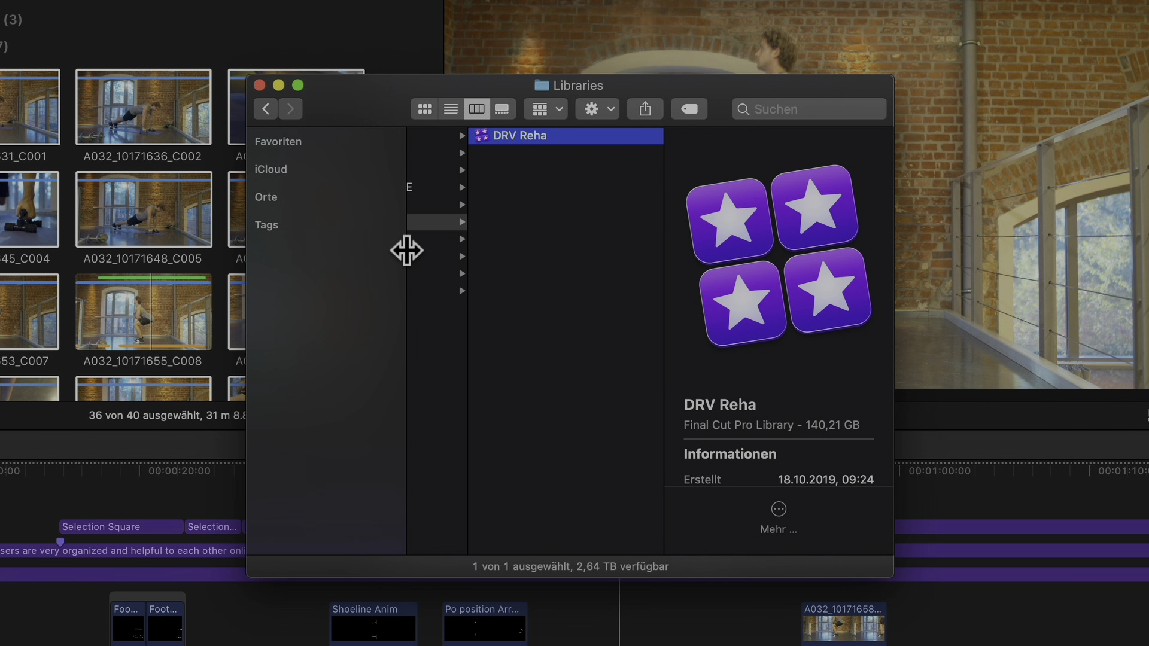
{"action": "left_click", "coordinate": [367, 141]}
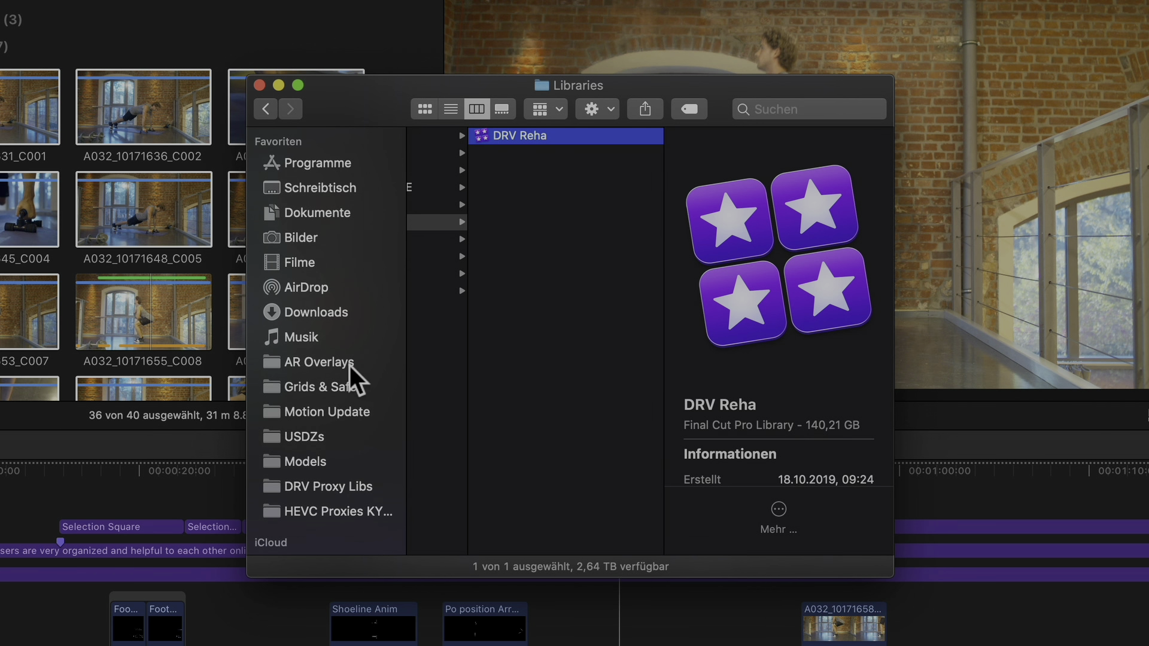
Step: In DRV Proxy Libs, inspect the DRV Reha ProRes Proxy and H.264 Proxy library sizes
{"action": "left_click", "coordinate": [316, 491]}
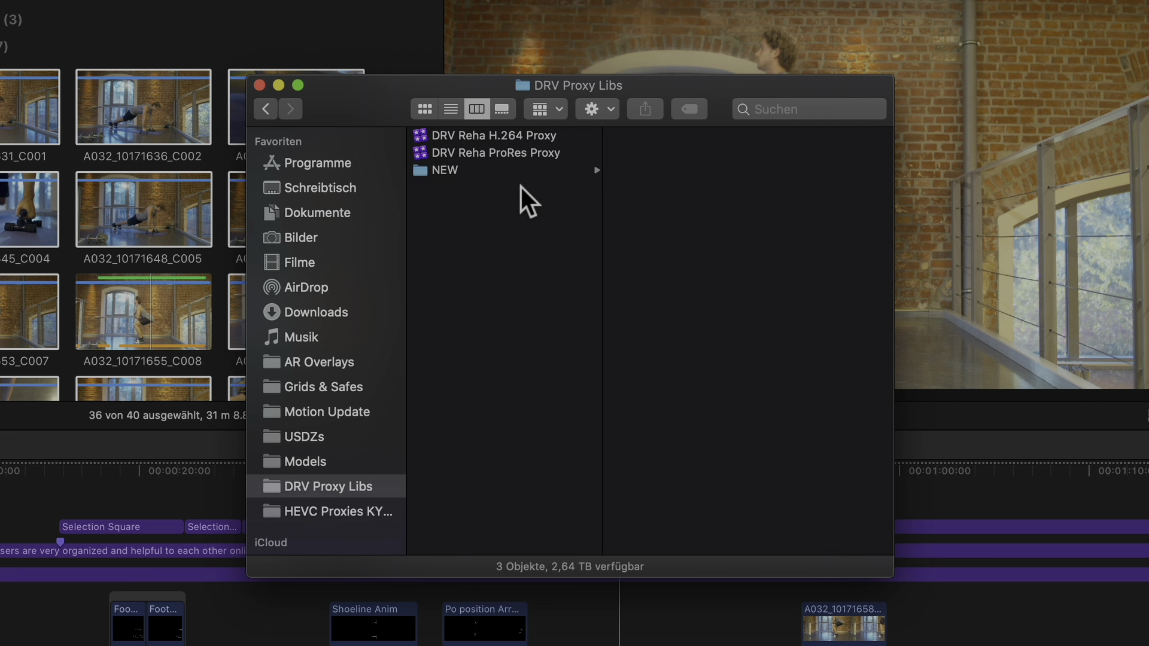
{"action": "left_click", "coordinate": [520, 152]}
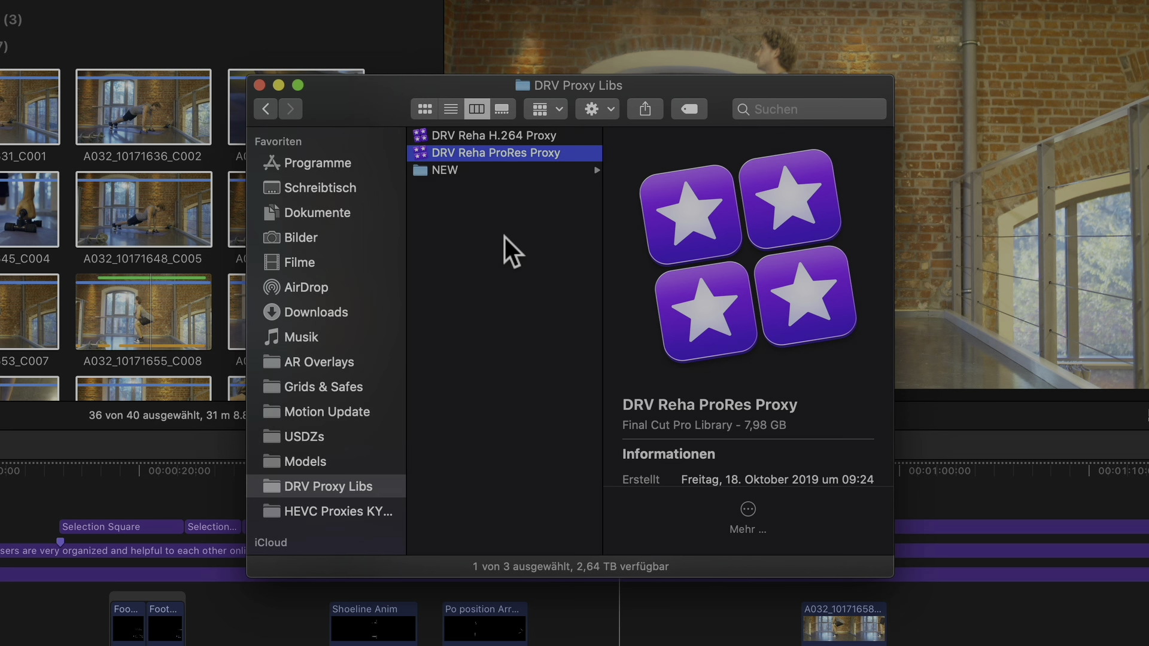
{"action": "left_click", "coordinate": [536, 136]}
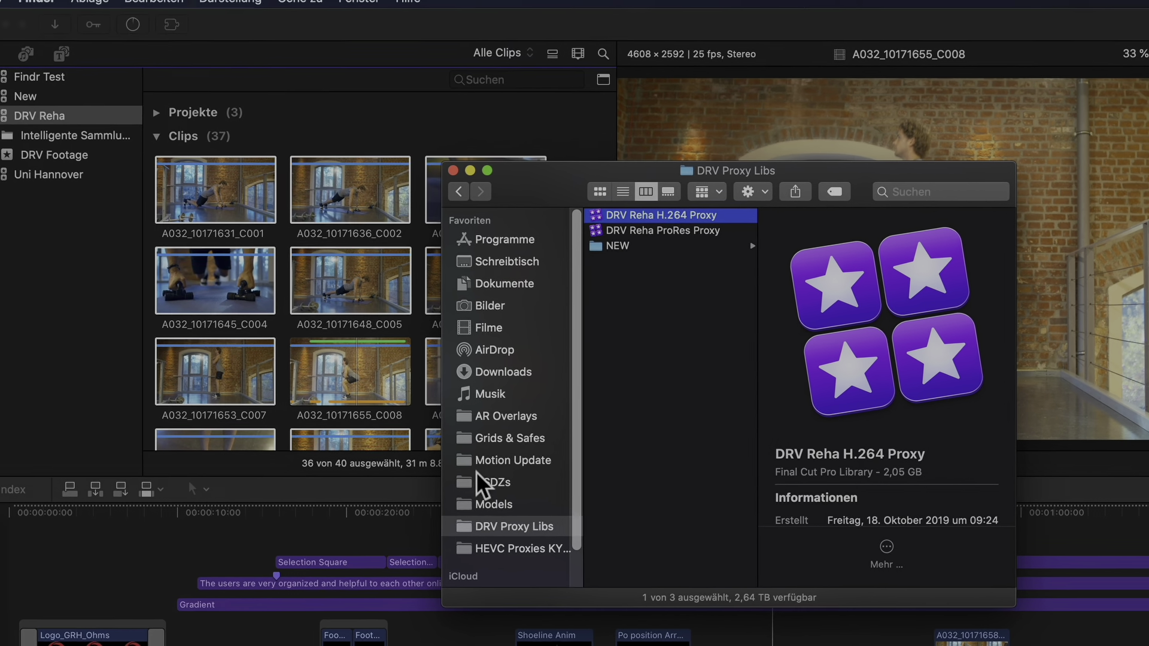
Step: Back in Final Cut Pro, check per-clip proxy transcoding progress in Background Tasks, then close it
{"action": "left_click", "coordinate": [424, 493]}
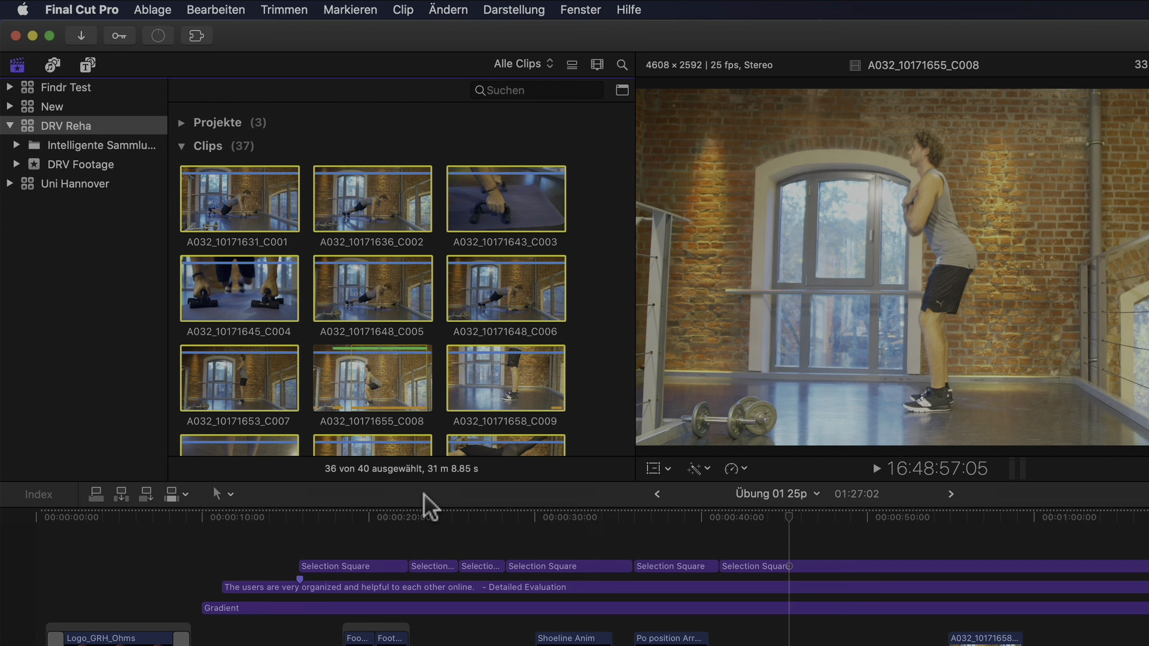
{"action": "left_click", "coordinate": [159, 37]}
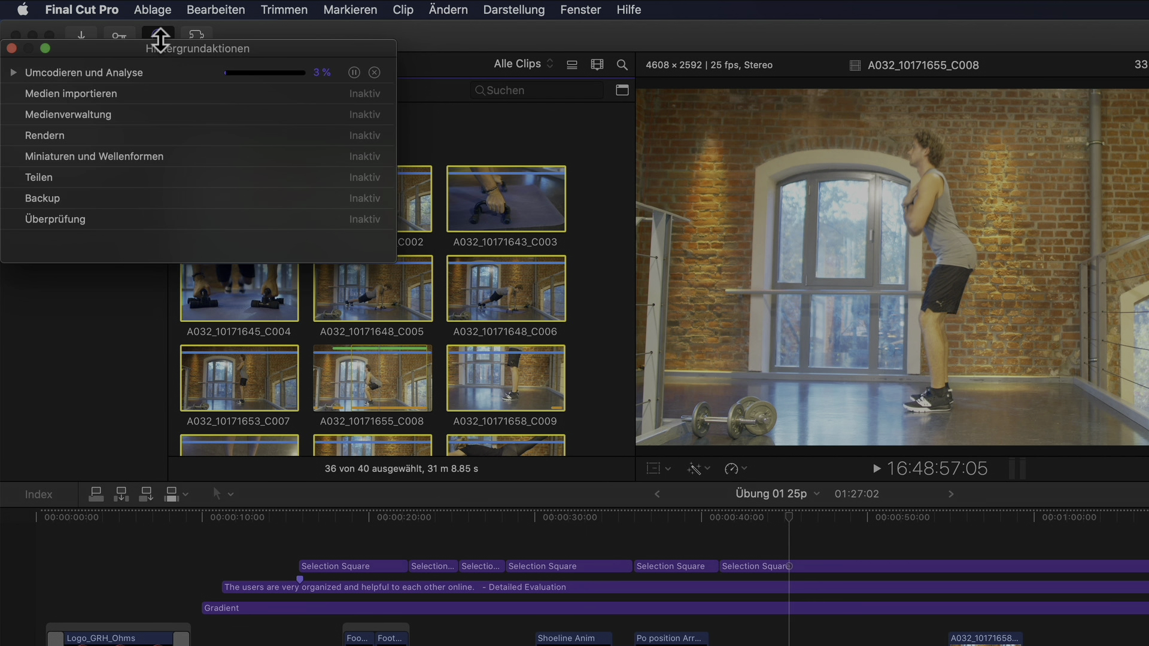
{"action": "left_click", "coordinate": [12, 71]}
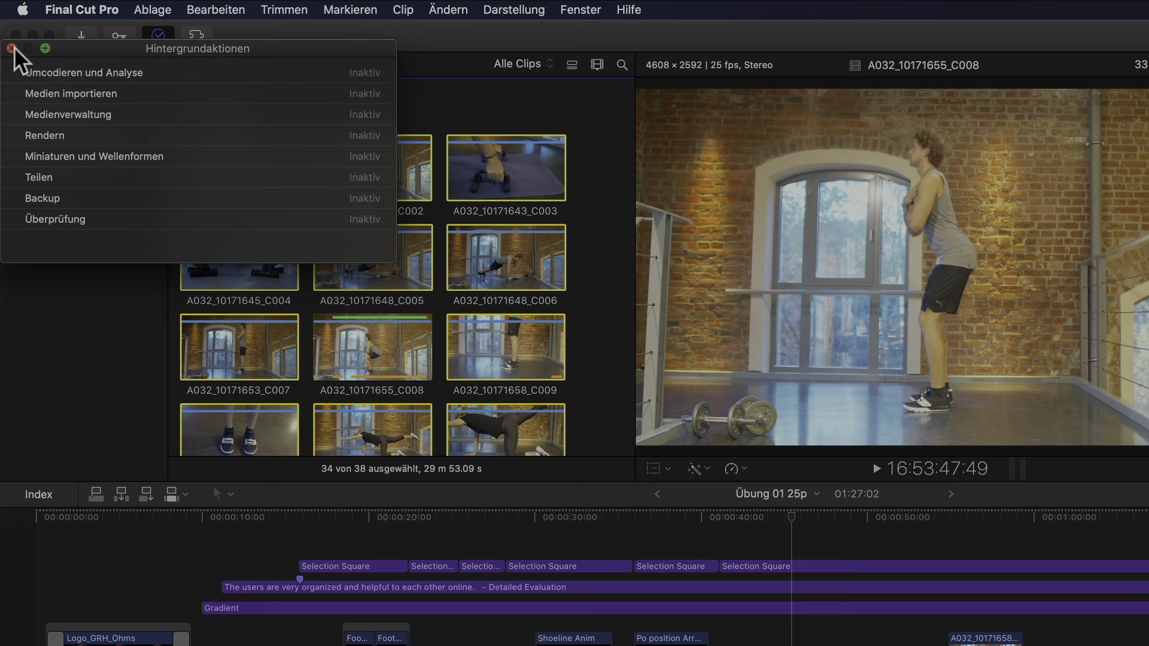
{"action": "left_click", "coordinate": [11, 48]}
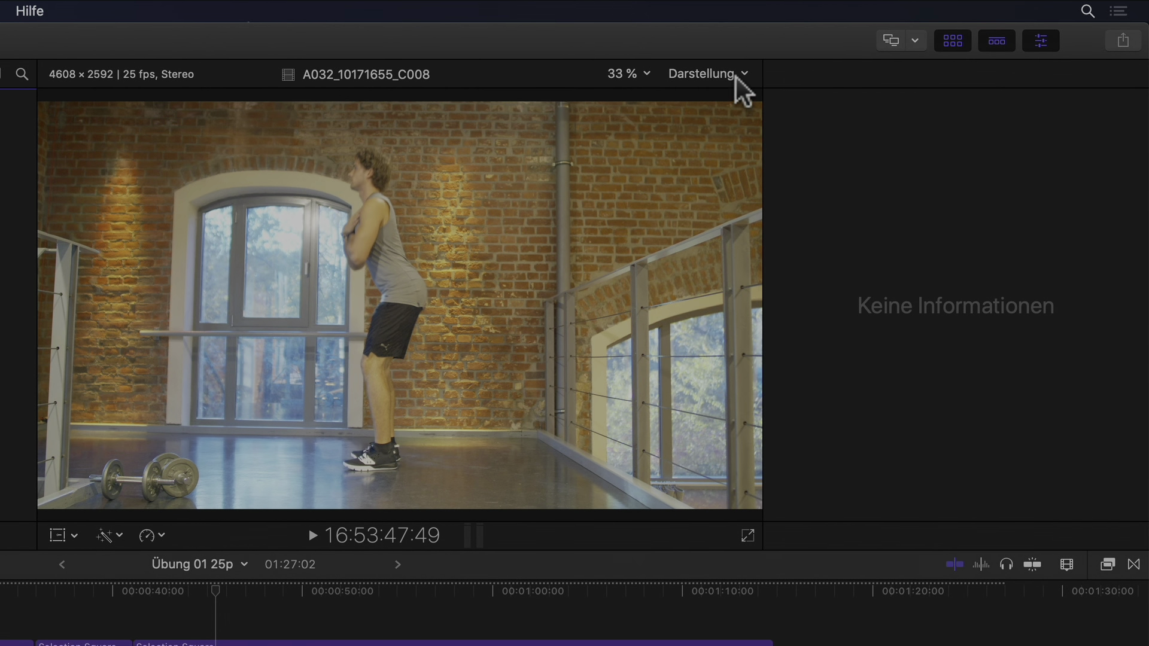
Step: Set the viewer's Darstellung playback option to Proxy bevorzugen
{"action": "left_click", "coordinate": [744, 74]}
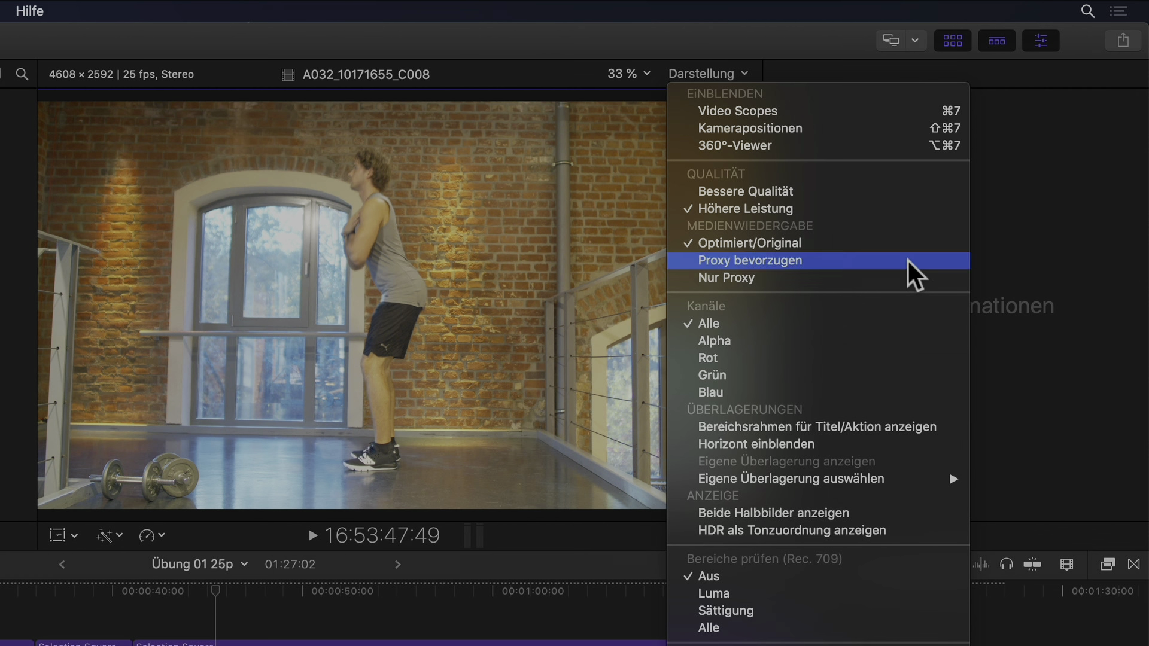
{"action": "left_click", "coordinate": [907, 261]}
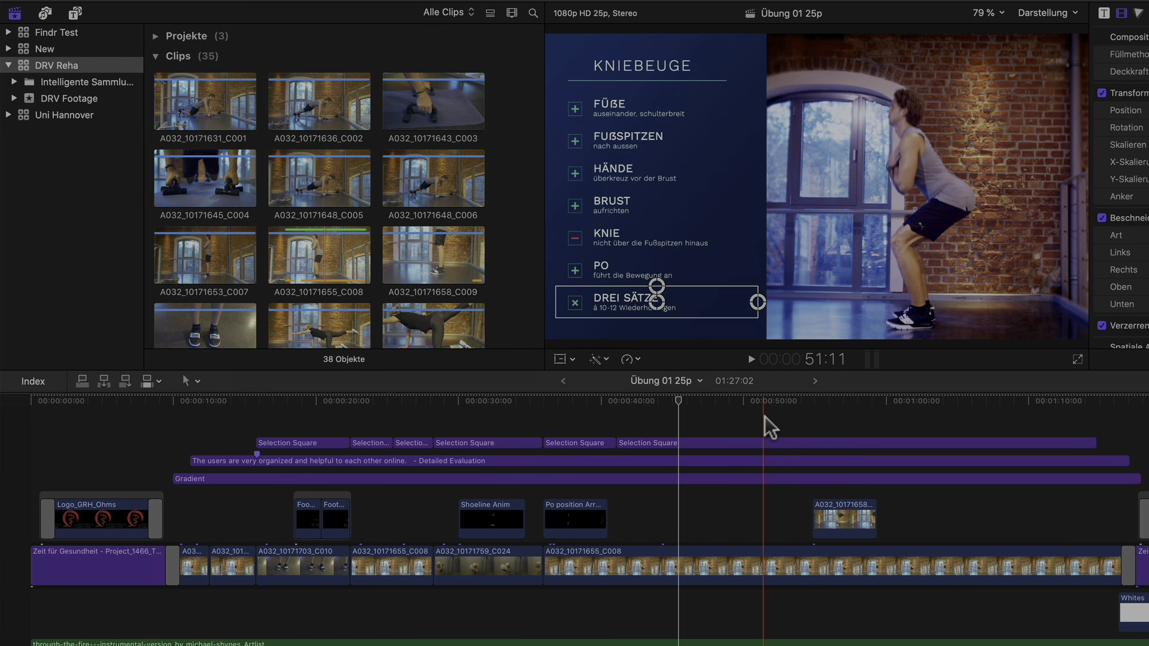
Step: Select the long and then the short A032_10171655_C008 timeline clips to inspect them
{"action": "left_click", "coordinate": [771, 574]}
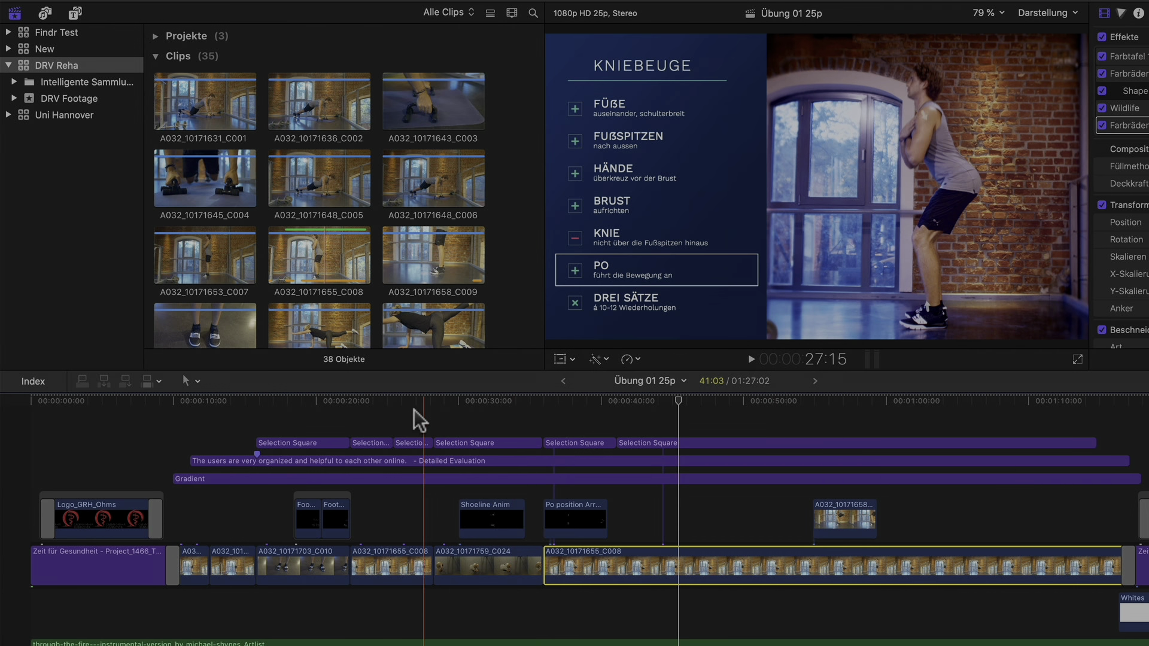
{"action": "left_click", "coordinate": [399, 573]}
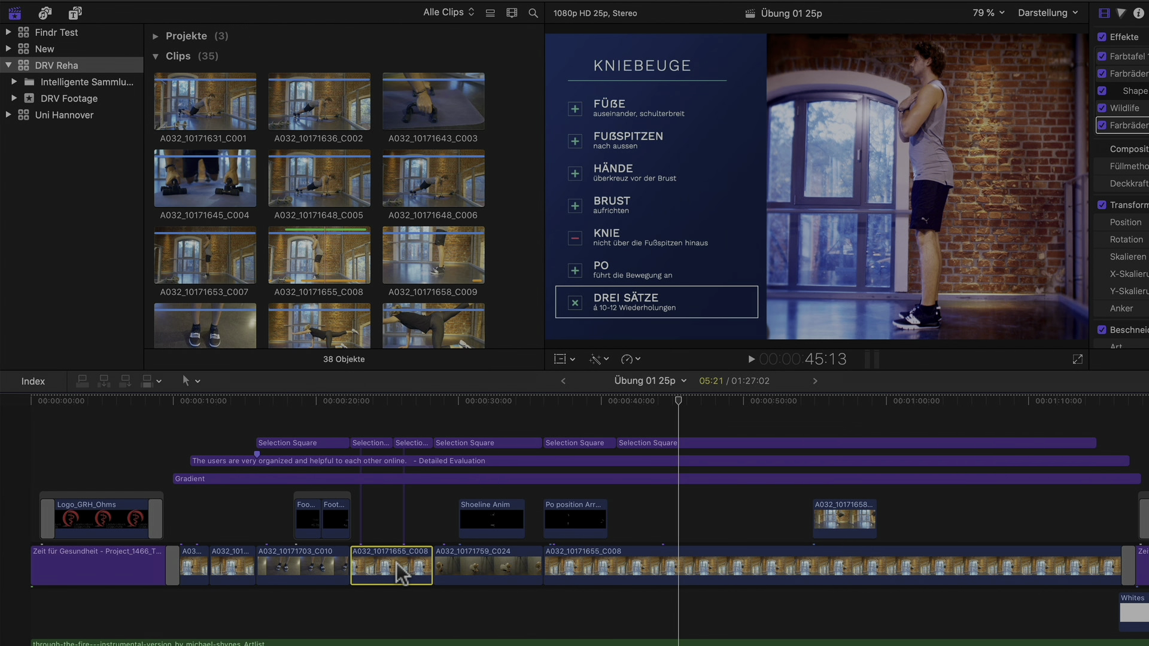
{"action": "left_click", "coordinate": [717, 408]}
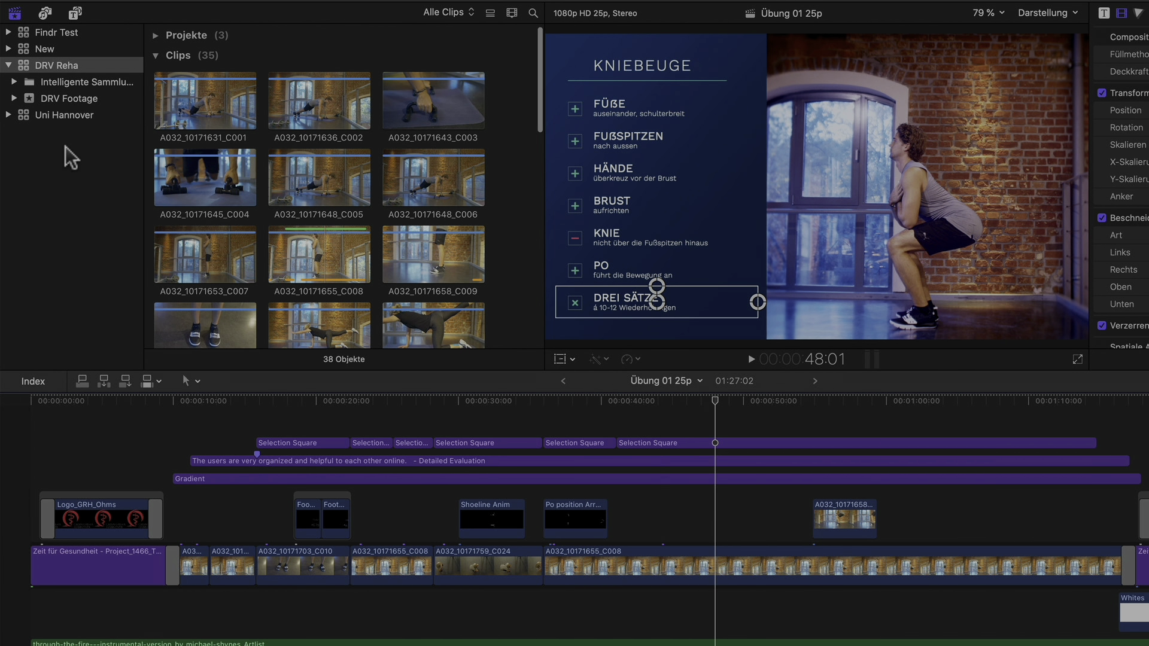
{"action": "left_click", "coordinate": [25, 116]}
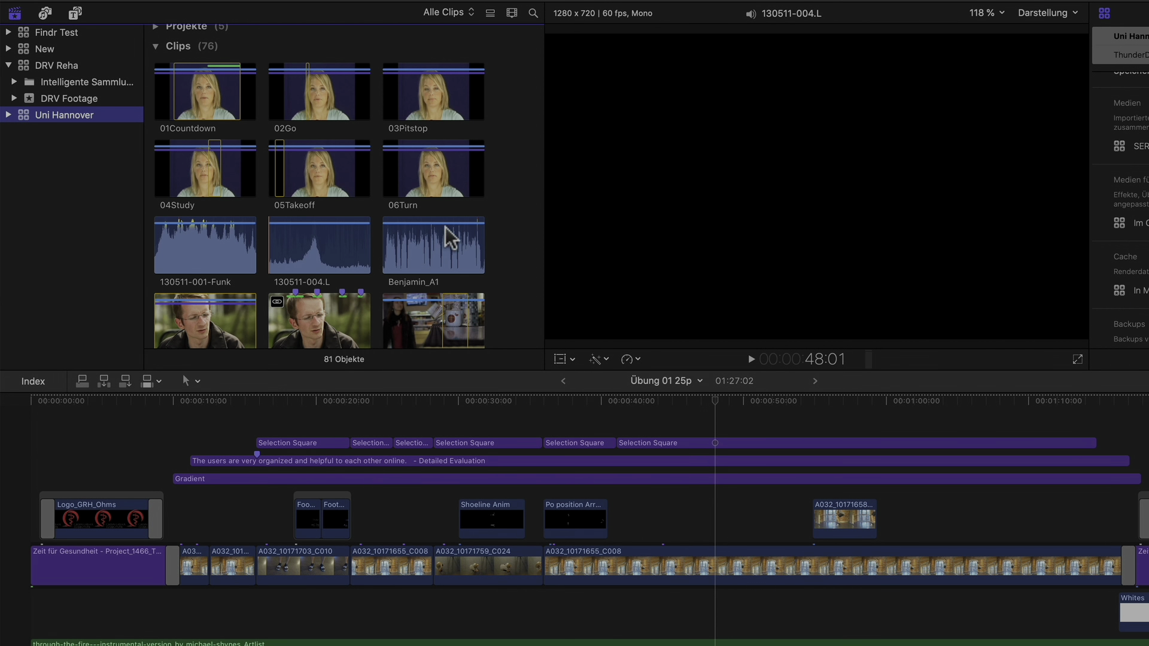
{"action": "scroll", "coordinate": [497, 239], "scroll_direction": "down", "scroll_amount": 10}
{"action": "scroll", "coordinate": [502, 242], "scroll_direction": "down", "scroll_amount": 3}
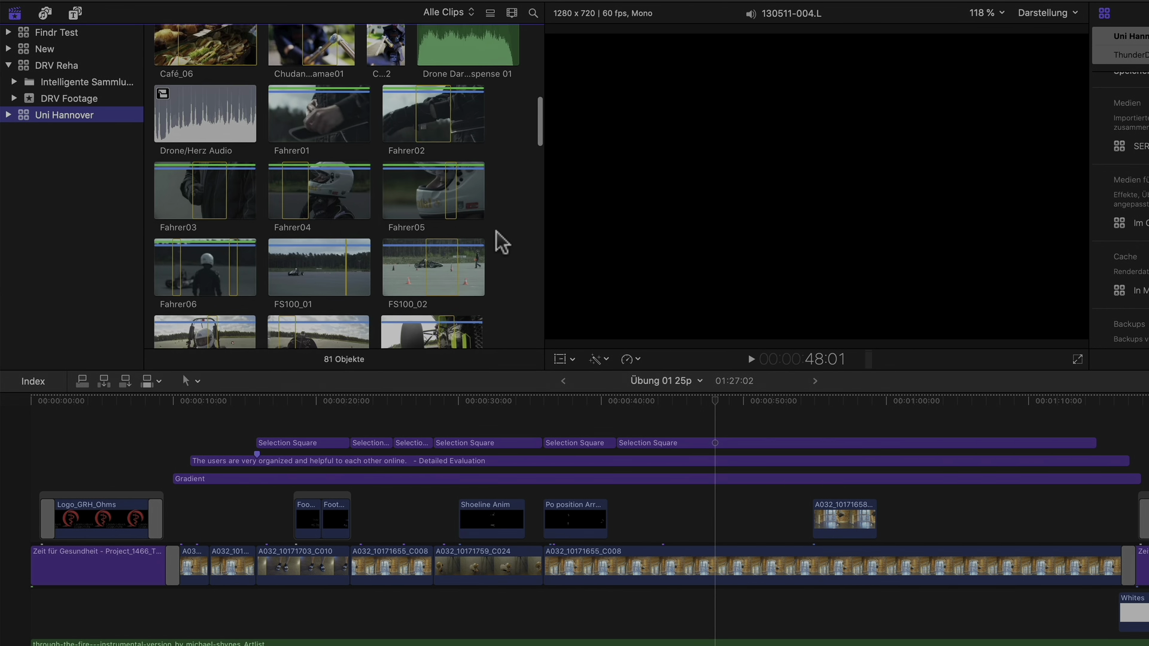
{"action": "scroll", "coordinate": [502, 243], "scroll_direction": "up", "scroll_amount": 12}
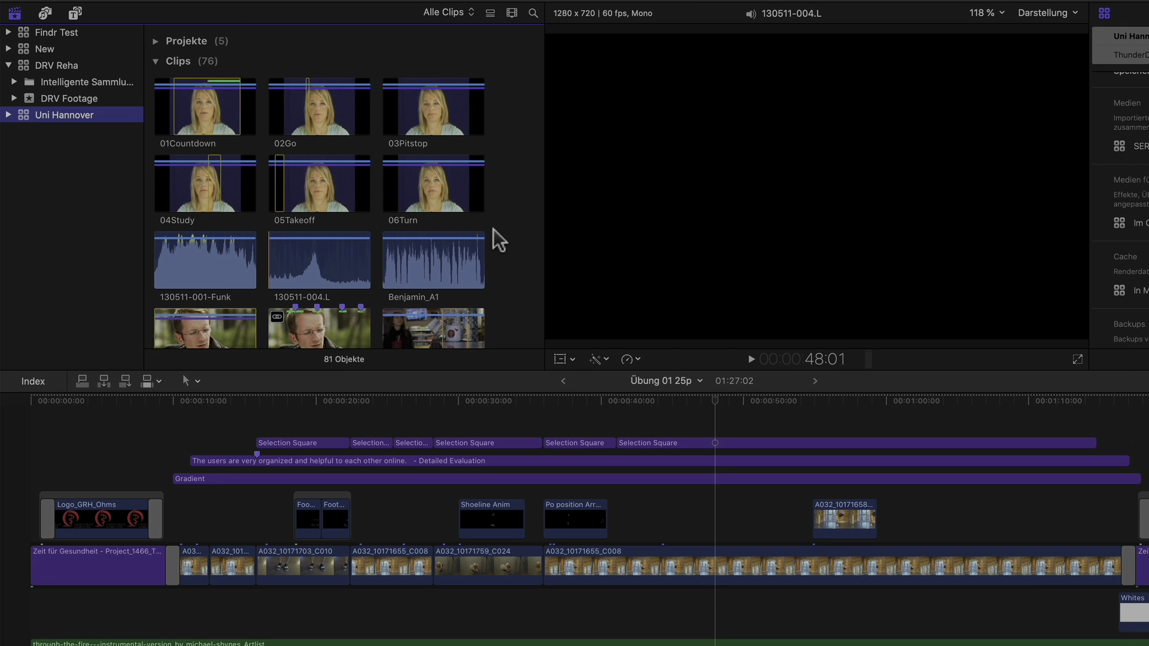
Step: Return to the DRV Reha clips and load A032_10171643_C003 into the viewer
{"action": "left_click", "coordinate": [24, 67]}
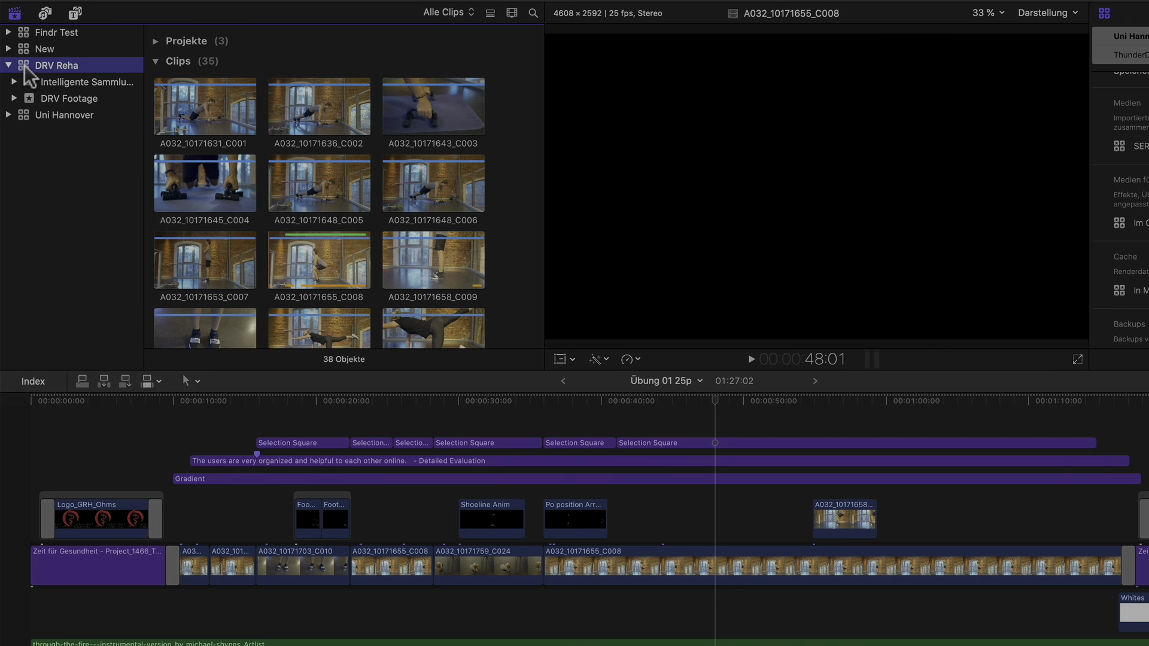
{"action": "left_click", "coordinate": [421, 116]}
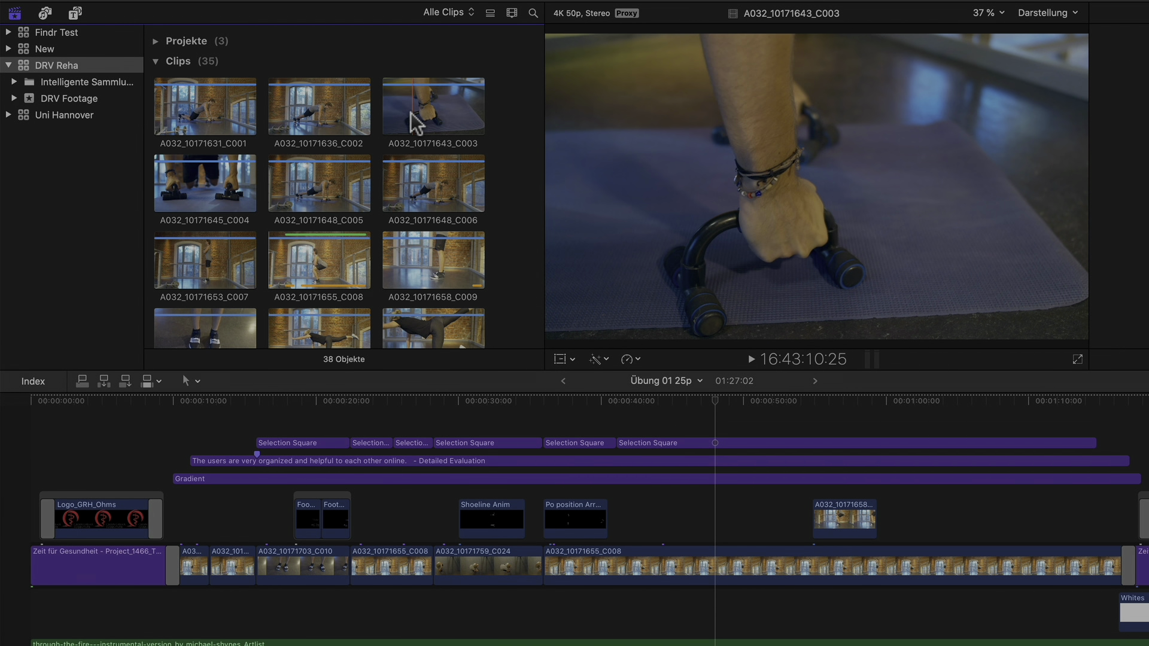
{"action": "left_click", "coordinate": [412, 114]}
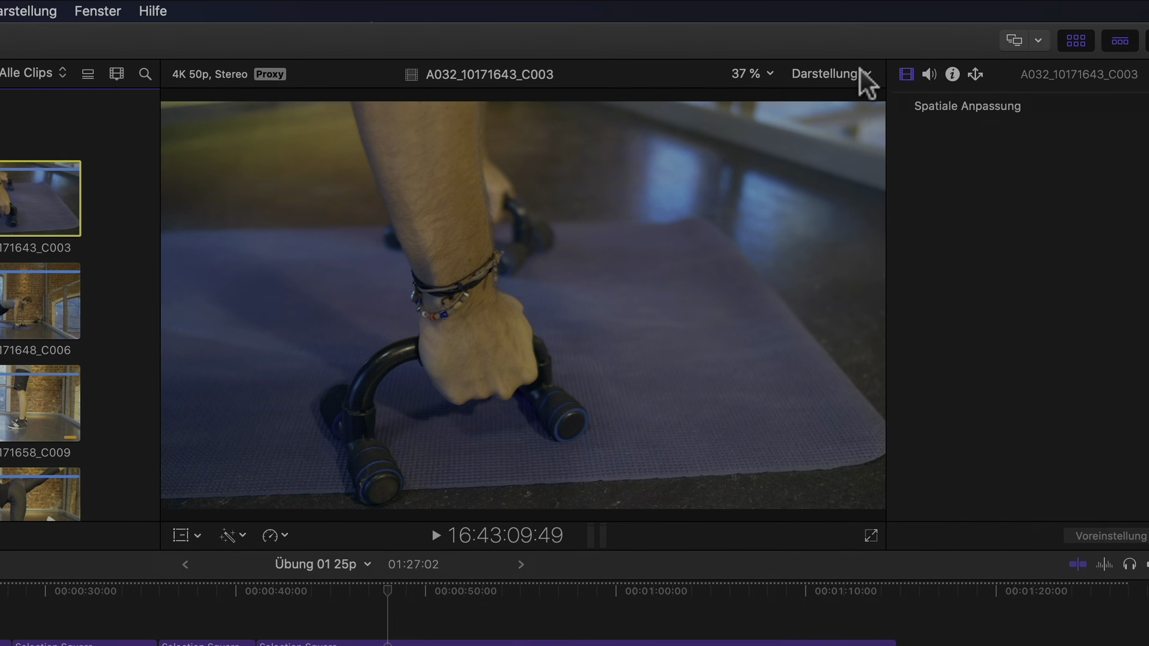
Step: Switch playback to Nur Proxy to check the timeline, then back to Proxy bevorzugen
{"action": "left_click", "coordinate": [872, 69]}
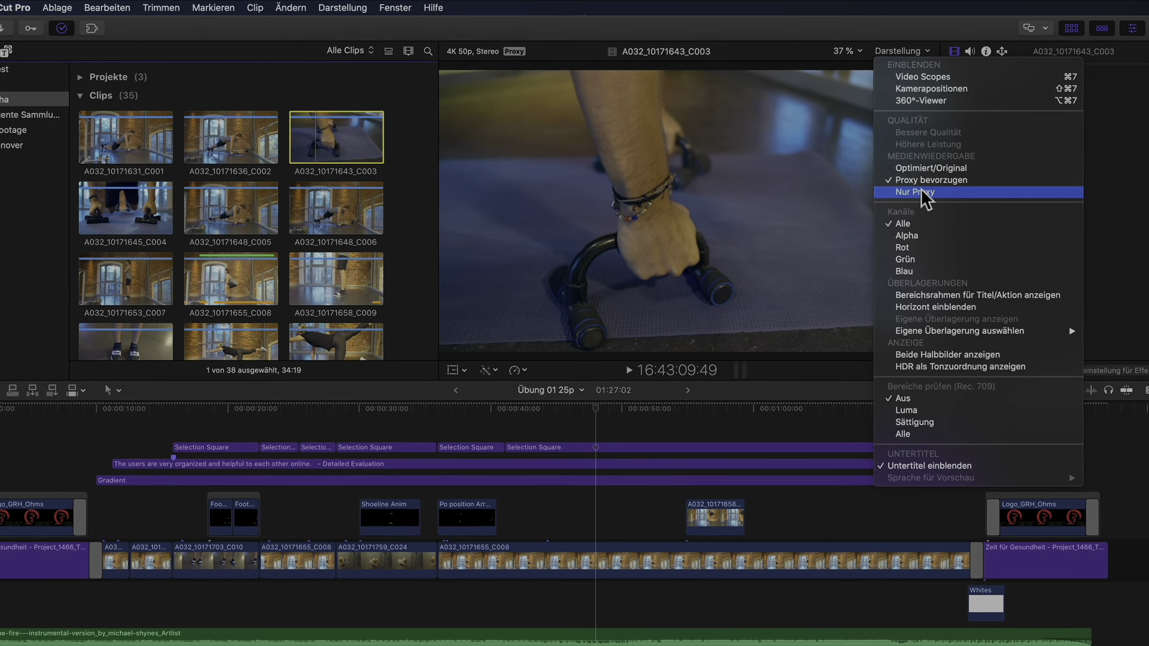
{"action": "left_click", "coordinate": [905, 213]}
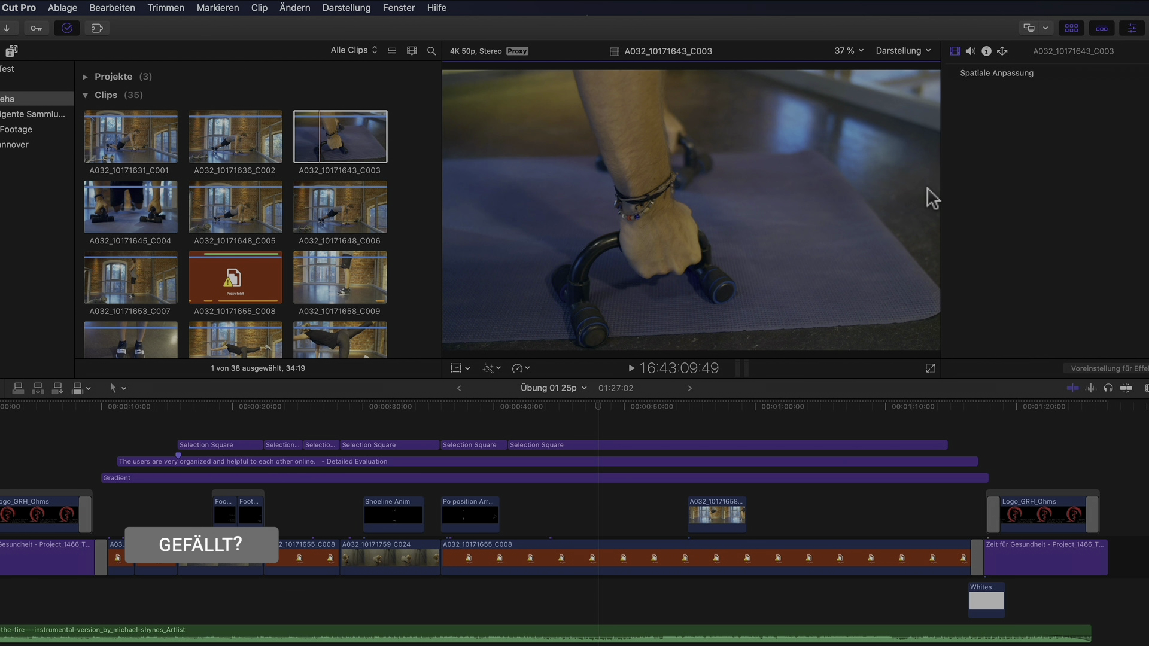
{"action": "left_click", "coordinate": [778, 431]}
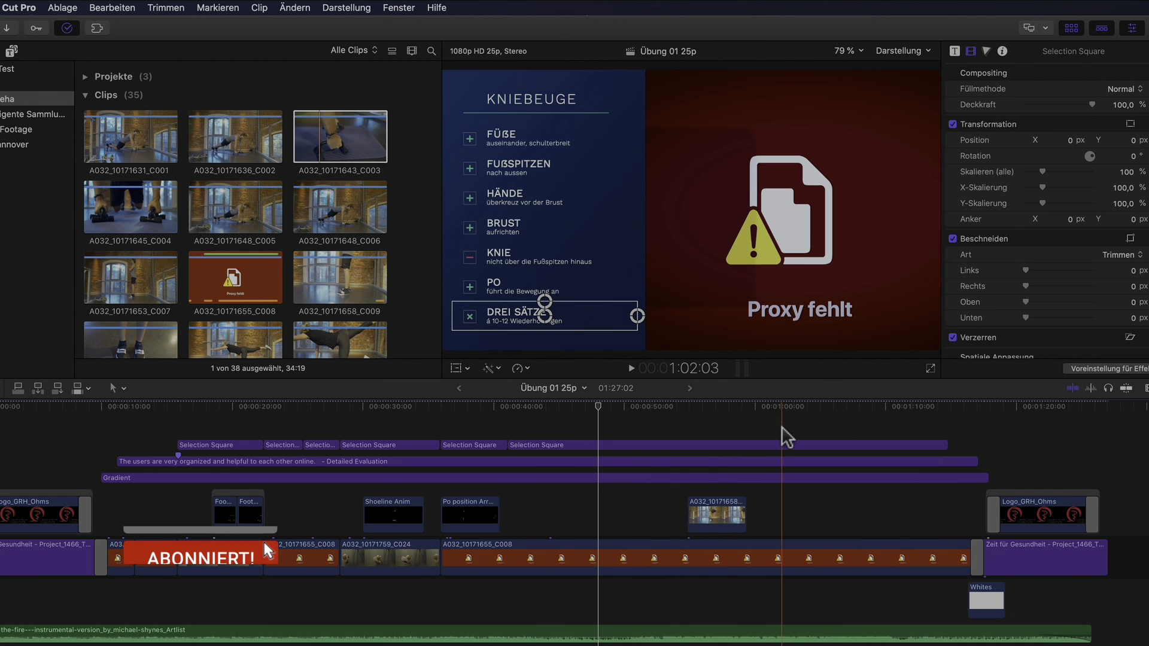
{"action": "left_click", "coordinate": [928, 51]}
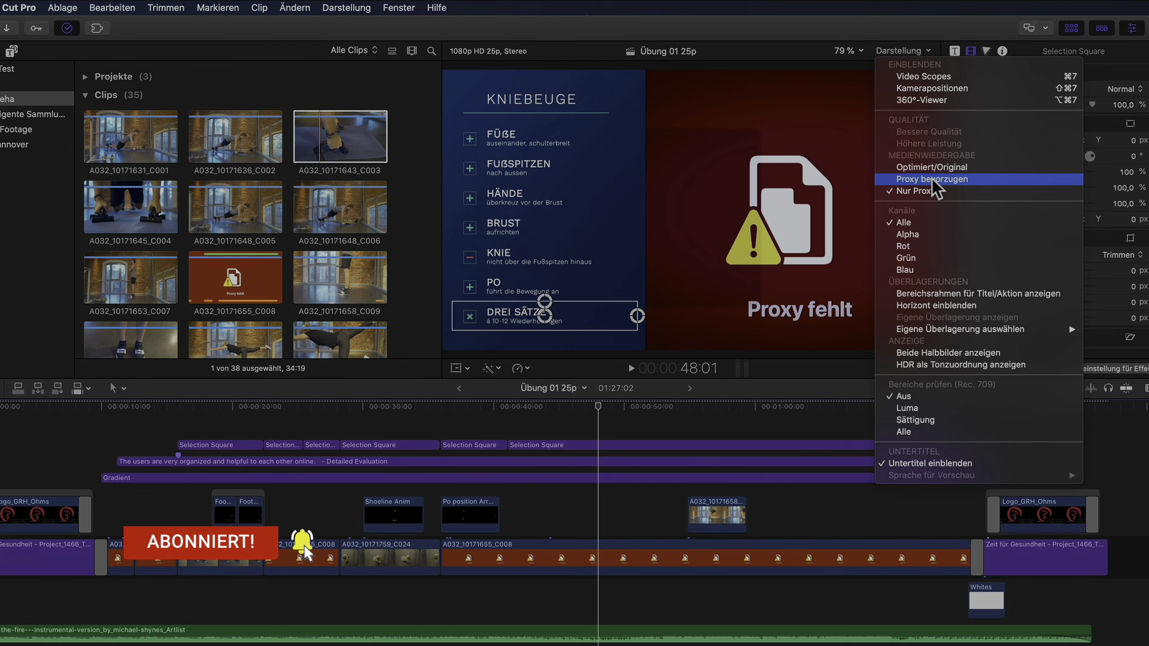
{"action": "left_click", "coordinate": [921, 179]}
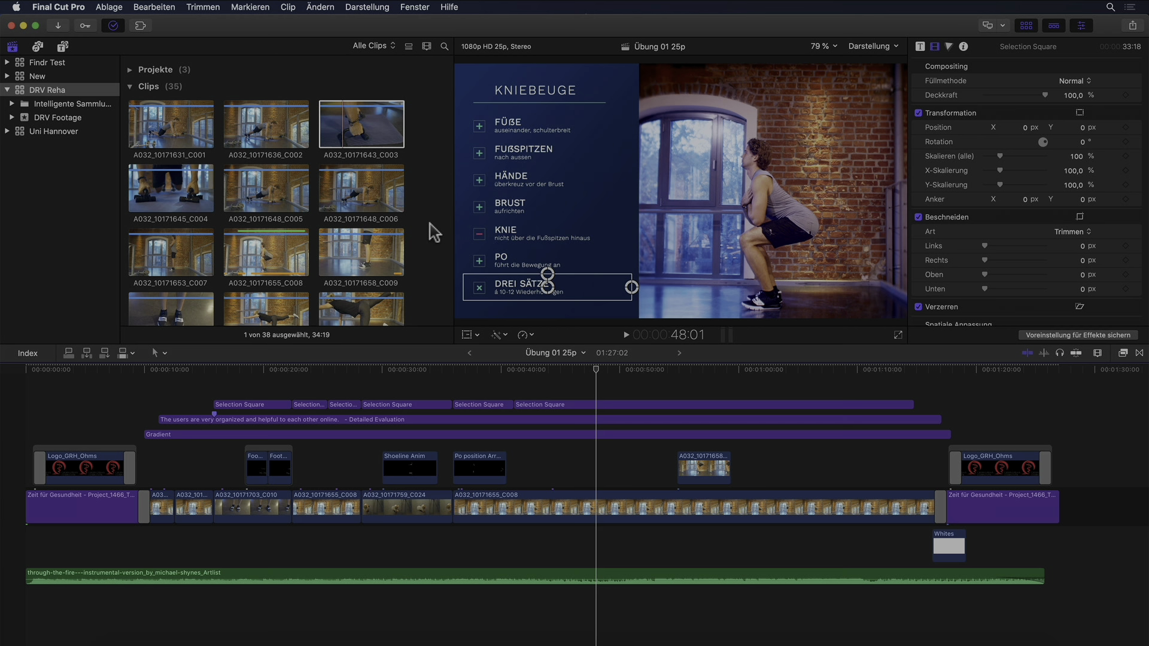
Step: Load A032_10171643_C003 in the viewer and skim to an earlier frame
{"action": "left_click", "coordinate": [401, 136]}
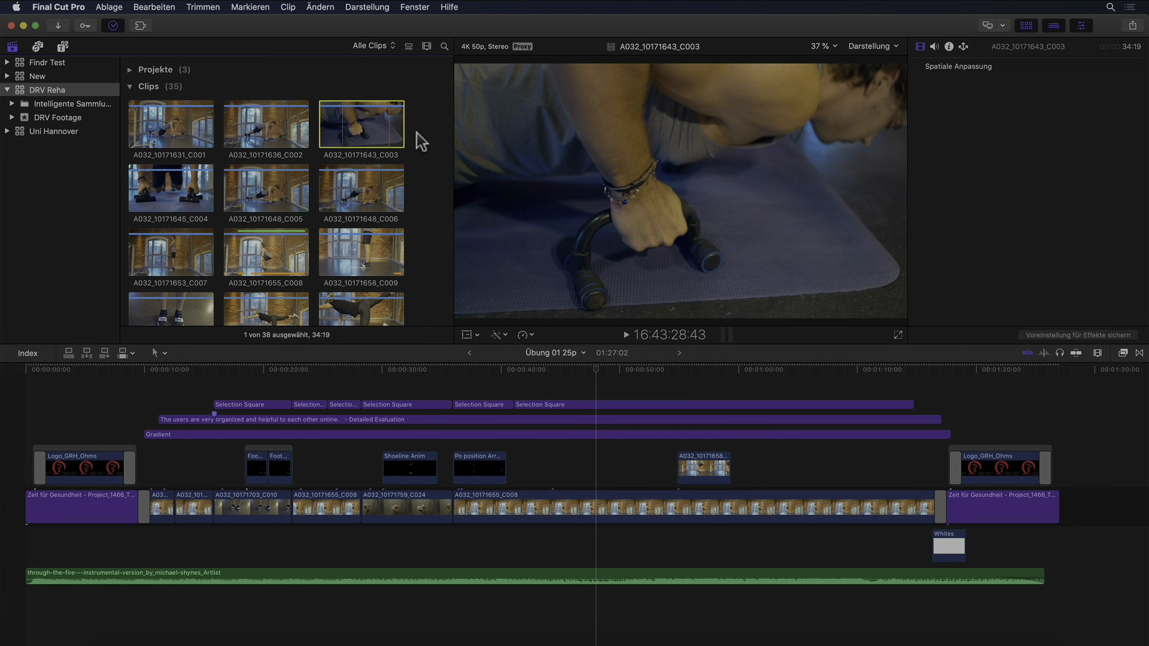
{"action": "left_click", "coordinate": [378, 140]}
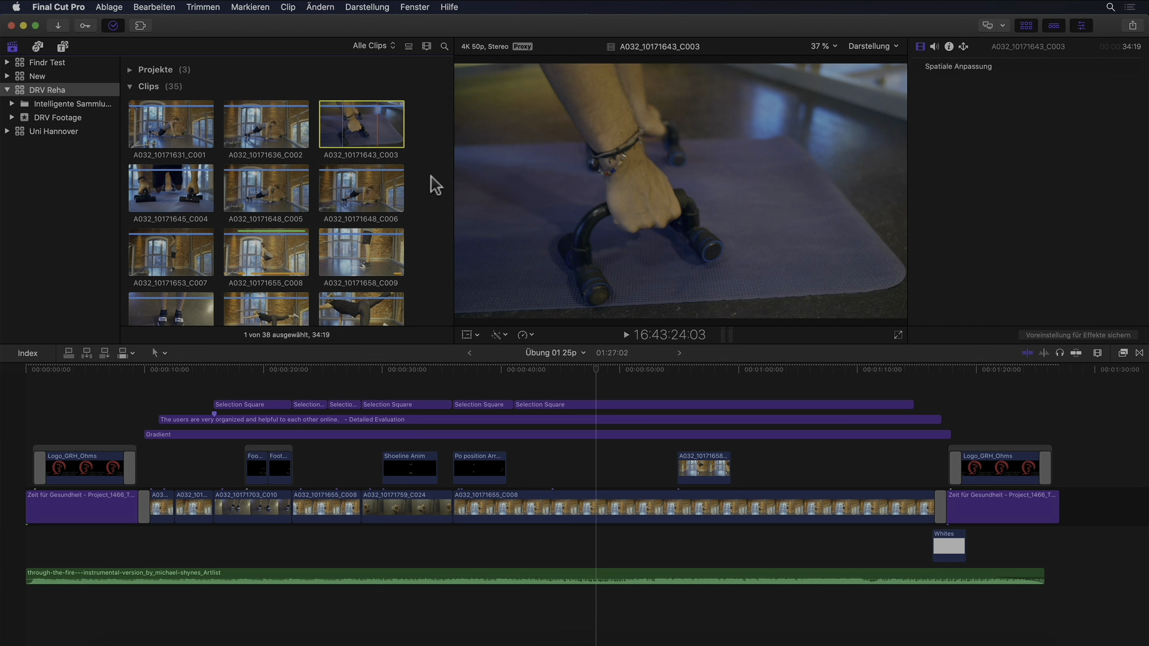
{"action": "left_click", "coordinate": [872, 46]}
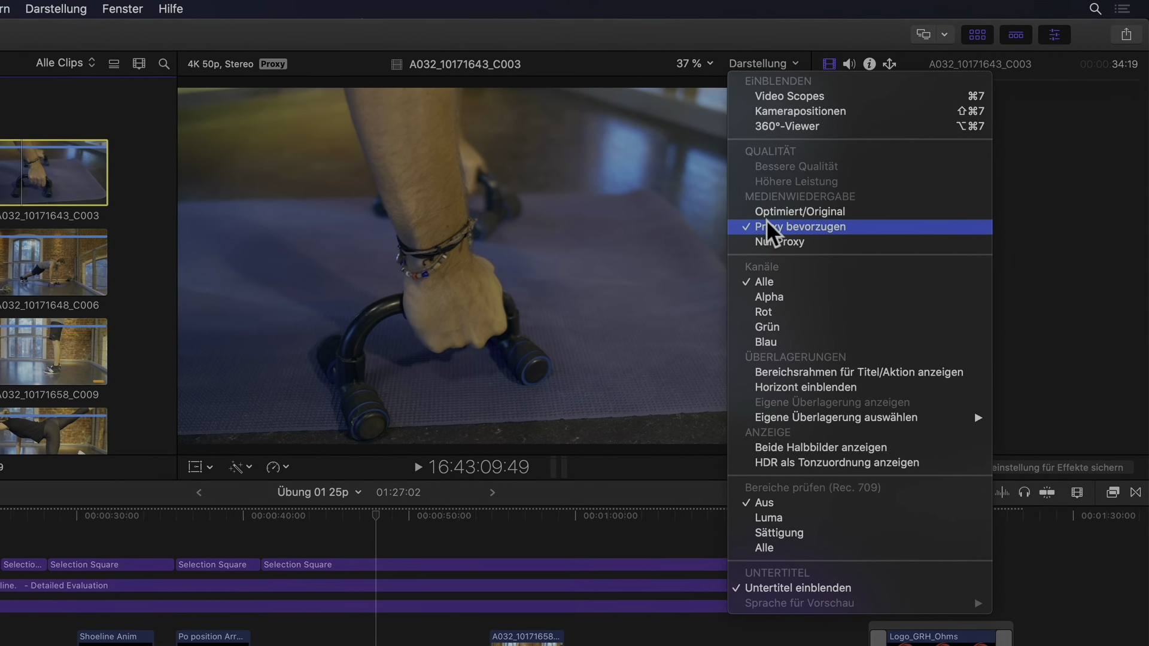
{"action": "left_click", "coordinate": [844, 179]}
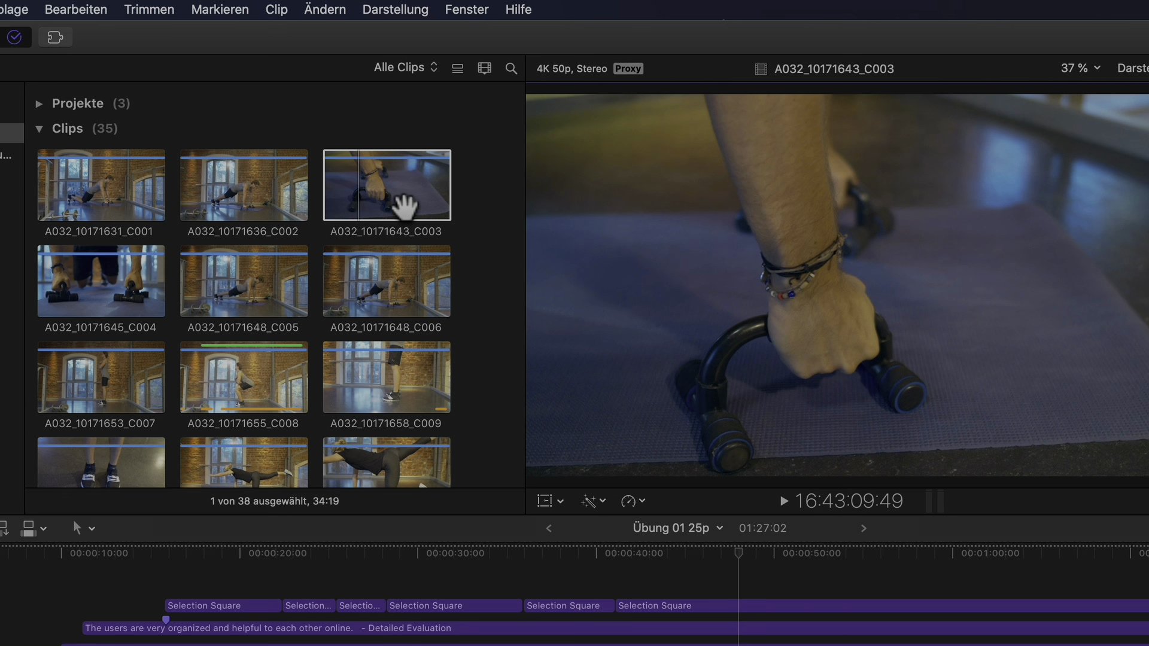
{"action": "left_click", "coordinate": [404, 207]}
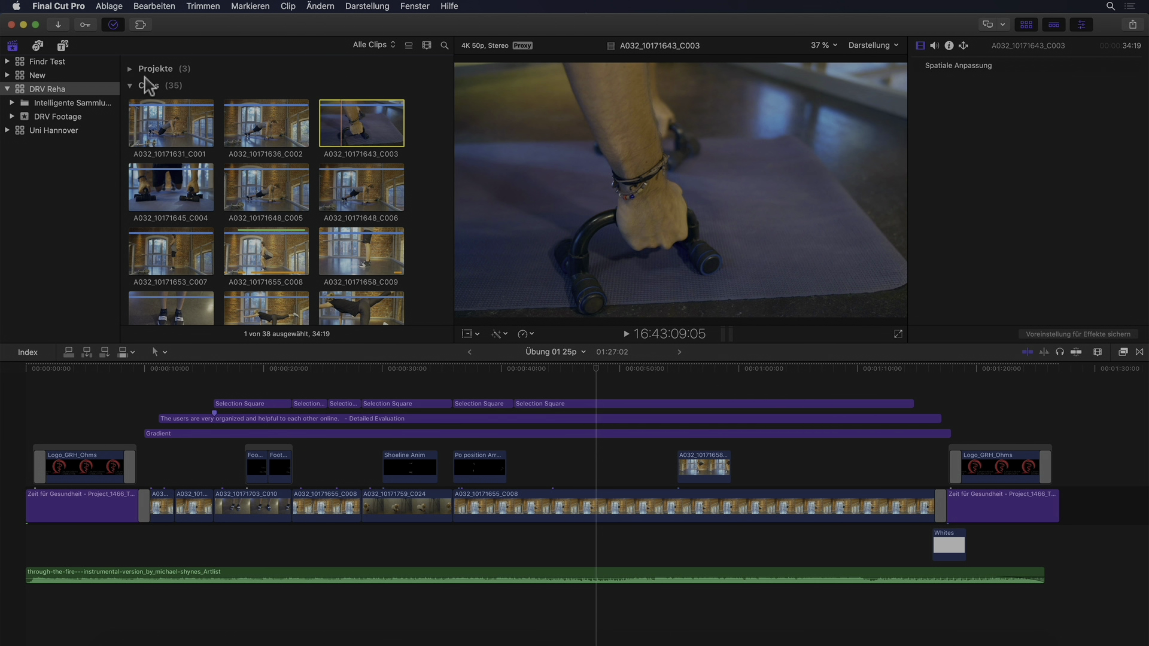
Step: Show the DRV Reha library's properties and start Zusammenlegen for its media
{"action": "left_click", "coordinate": [20, 89]}
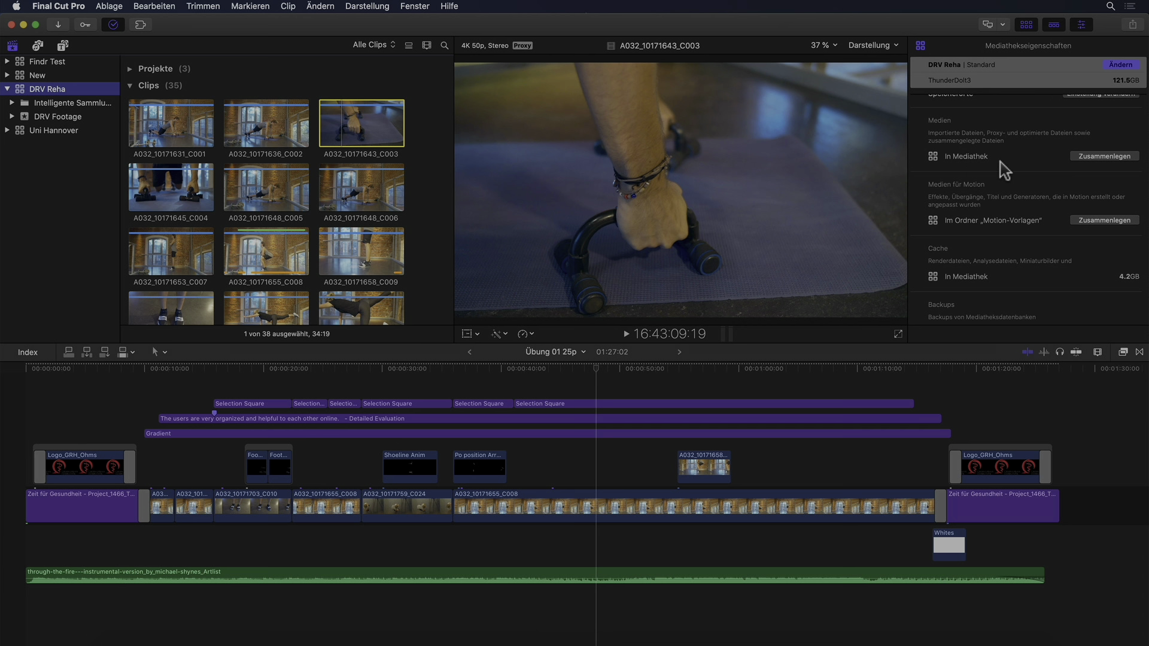
{"action": "scroll", "coordinate": [1005, 171], "scroll_direction": "up", "scroll_amount": 1}
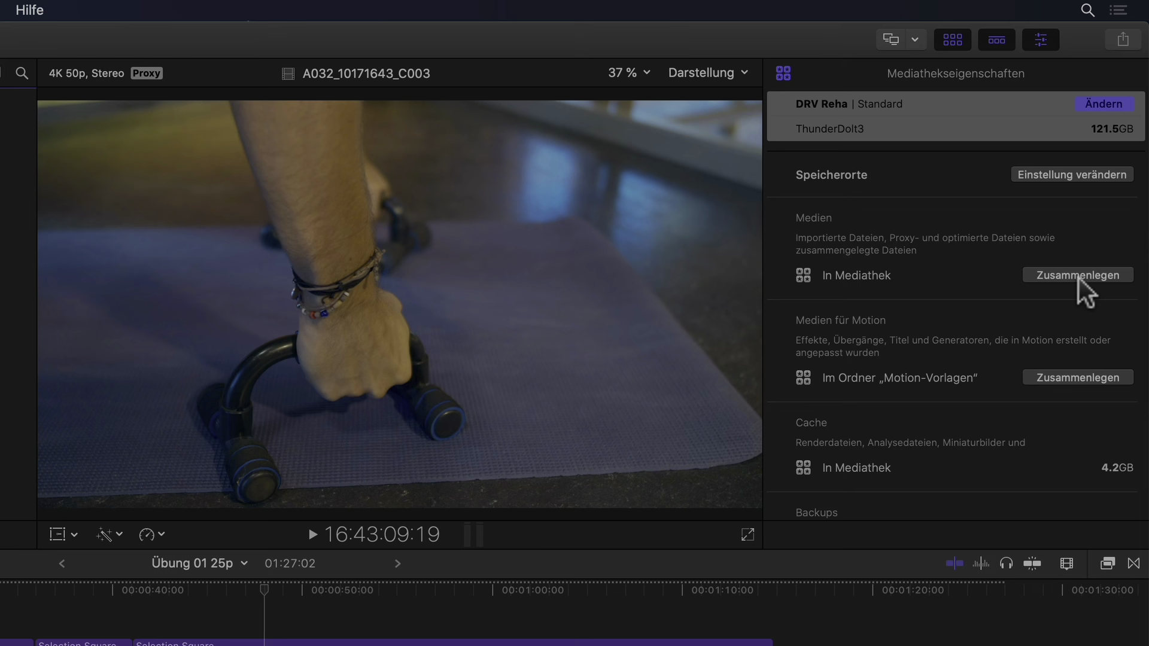
{"action": "left_click", "coordinate": [1079, 276]}
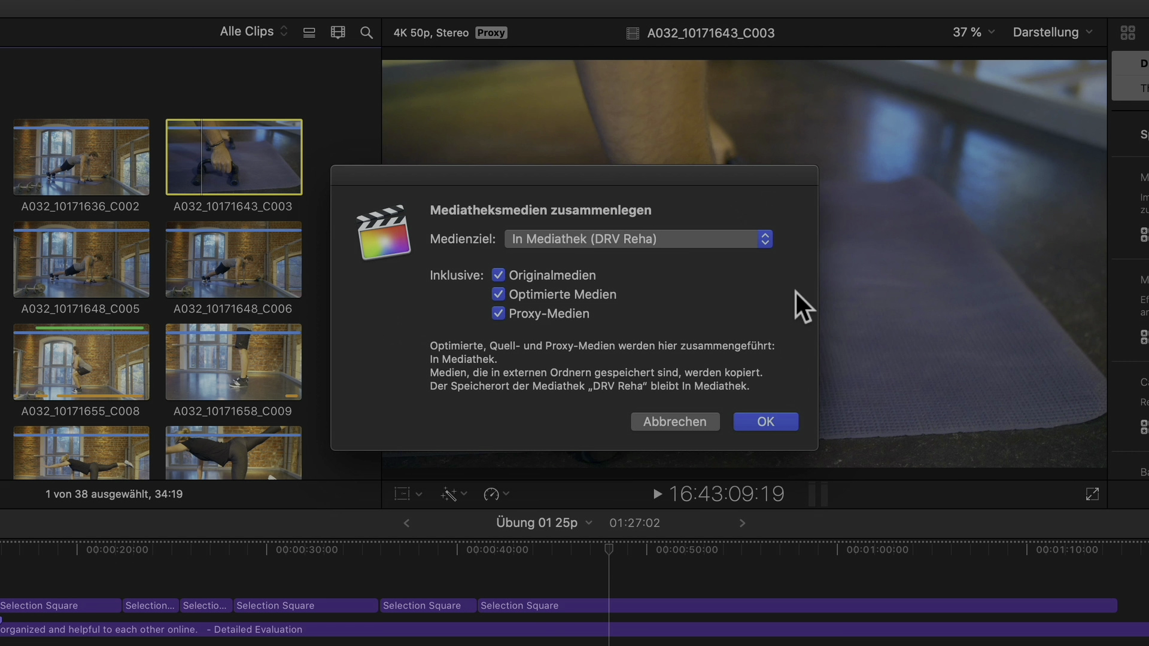
Step: Keep Originalmedien included and bring up the Medienziel list at Letzte Zielorte
{"action": "left_click", "coordinate": [579, 274]}
{"action": "left_click", "coordinate": [576, 275]}
{"action": "left_click", "coordinate": [765, 240]}
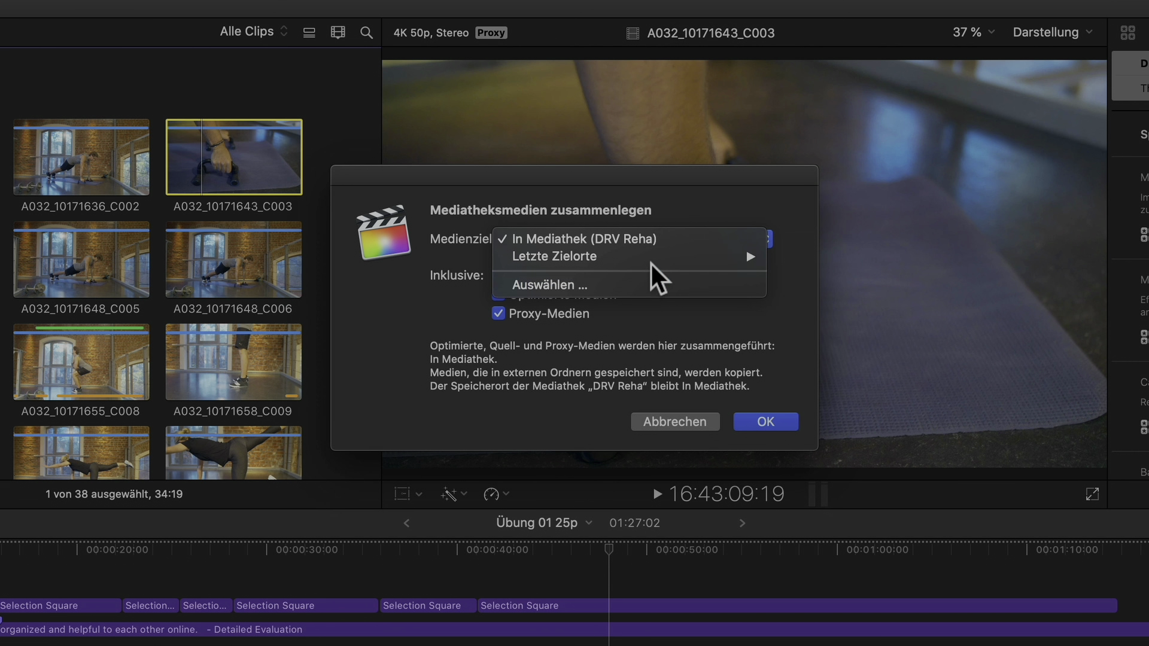
{"action": "mouse_move", "coordinate": [651, 255]}
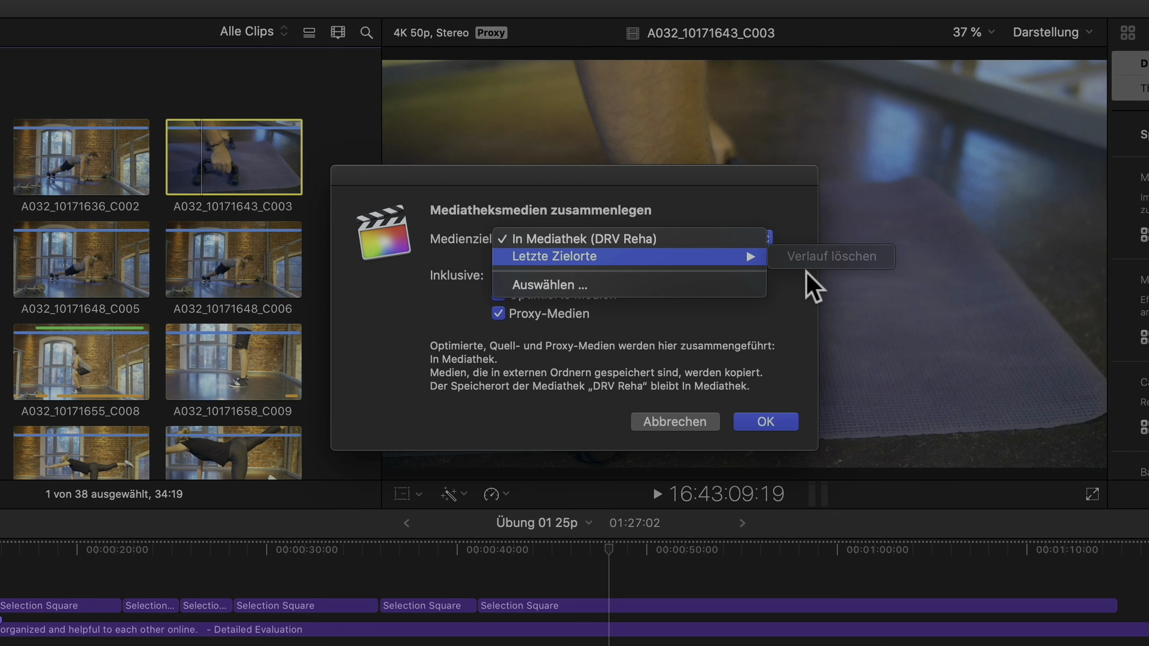
Step: Create a new SERVER folder on ExternalSSD and choose it as the consolidation destination
{"action": "left_click", "coordinate": [629, 284]}
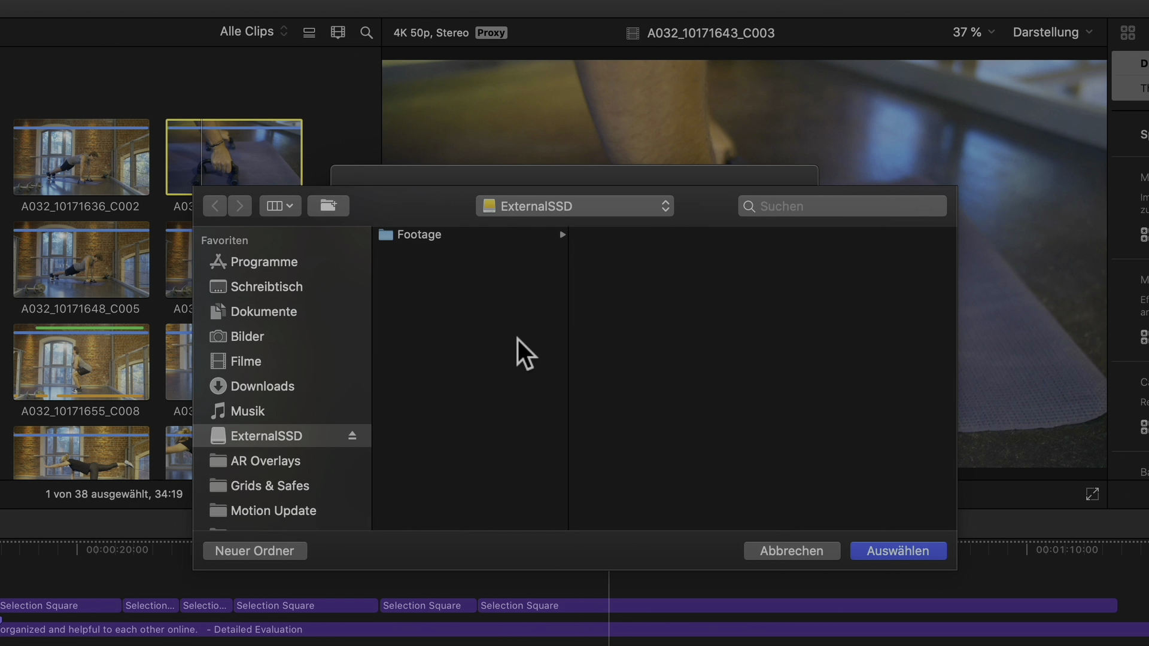
{"action": "scroll", "coordinate": [224, 443], "scroll_direction": "down", "scroll_amount": 1}
{"action": "left_click", "coordinate": [261, 547]}
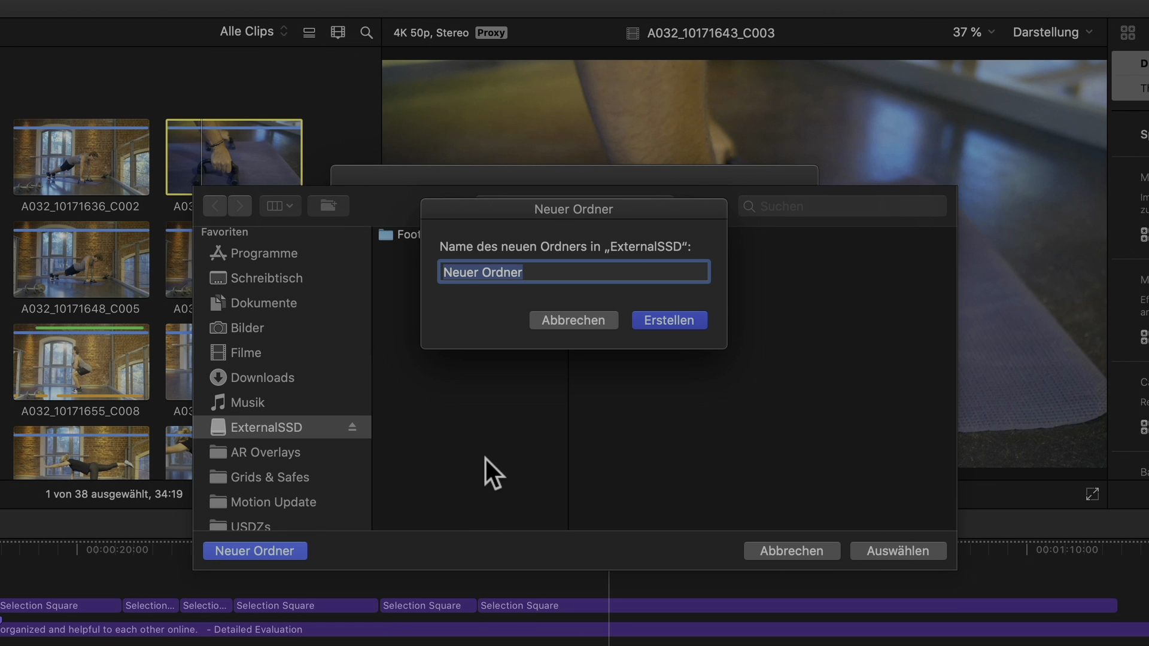
{"action": "type", "text": "SERVER"}
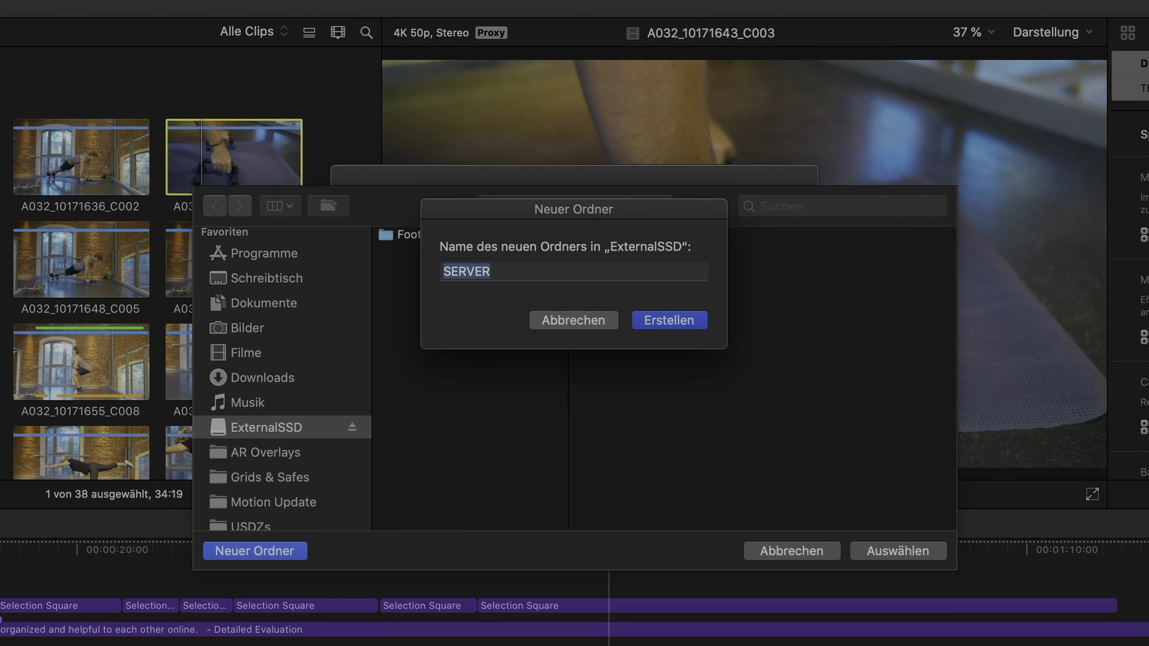
{"action": "key", "text": "Return"}
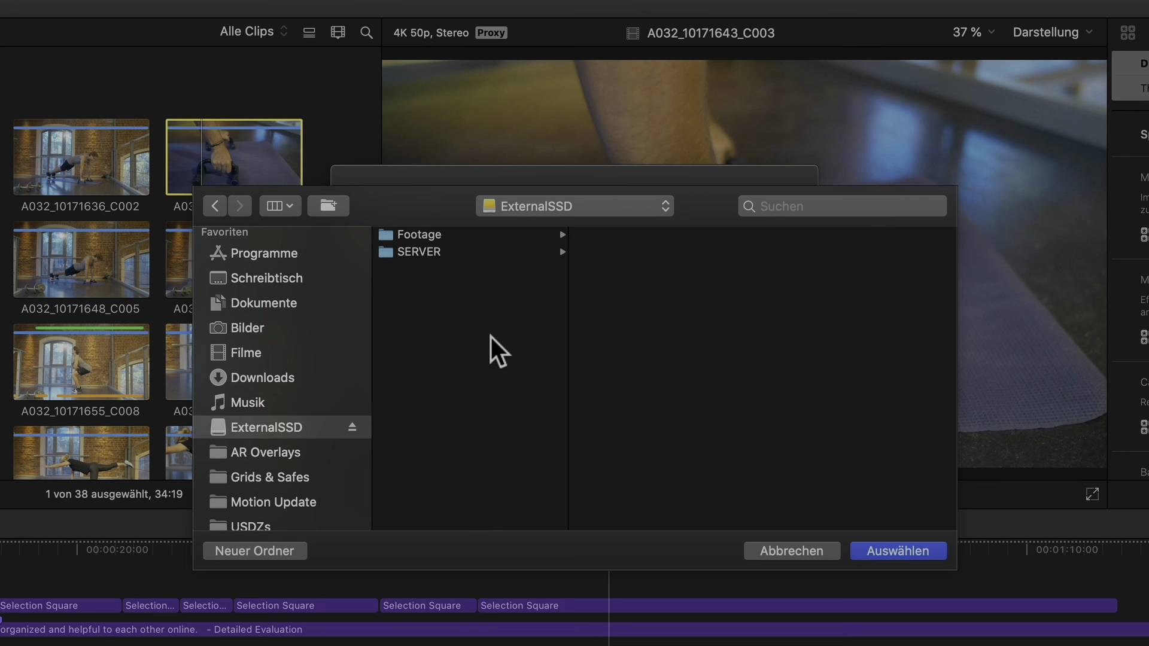
{"action": "left_click", "coordinate": [429, 251]}
{"action": "left_click", "coordinate": [881, 548]}
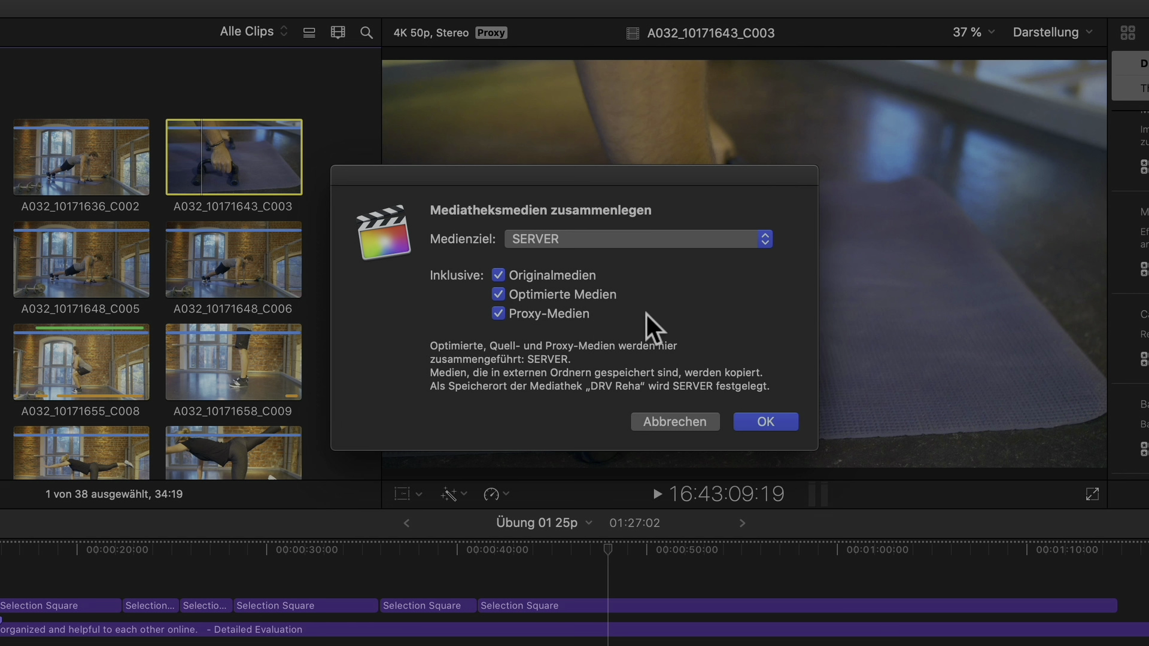
Step: Consolidate Originalmedien and Optimierte Medien into SERVER, leaving Proxy-Medien unchecked
{"action": "left_click", "coordinate": [581, 276]}
{"action": "left_click", "coordinate": [566, 290]}
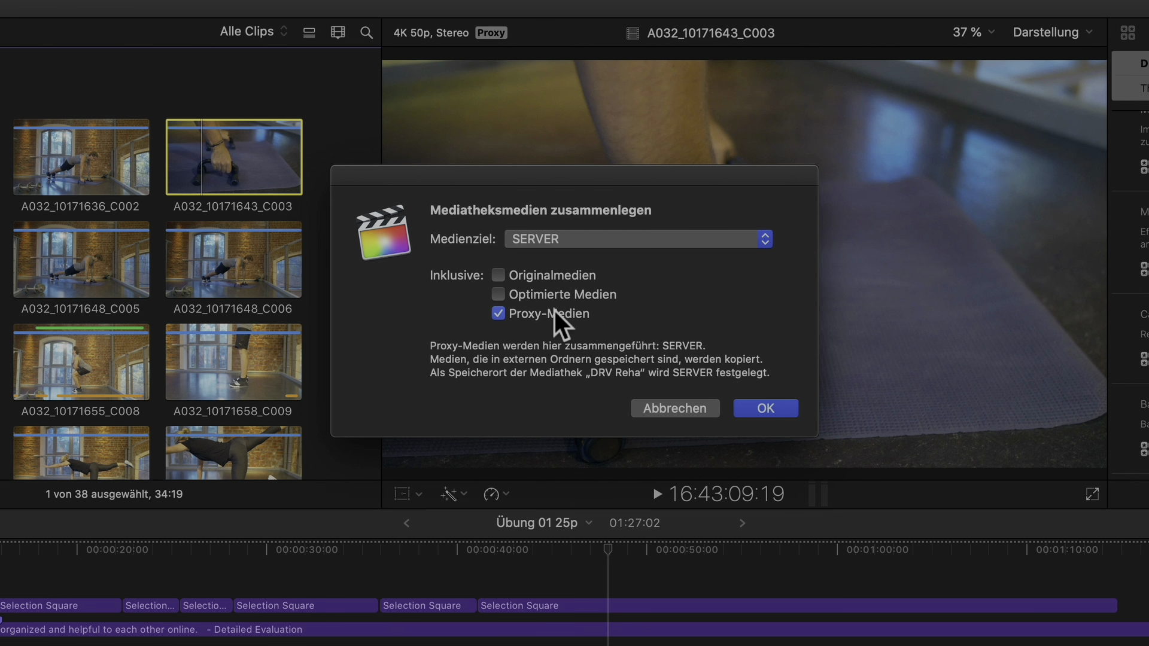
{"action": "left_click", "coordinate": [555, 312]}
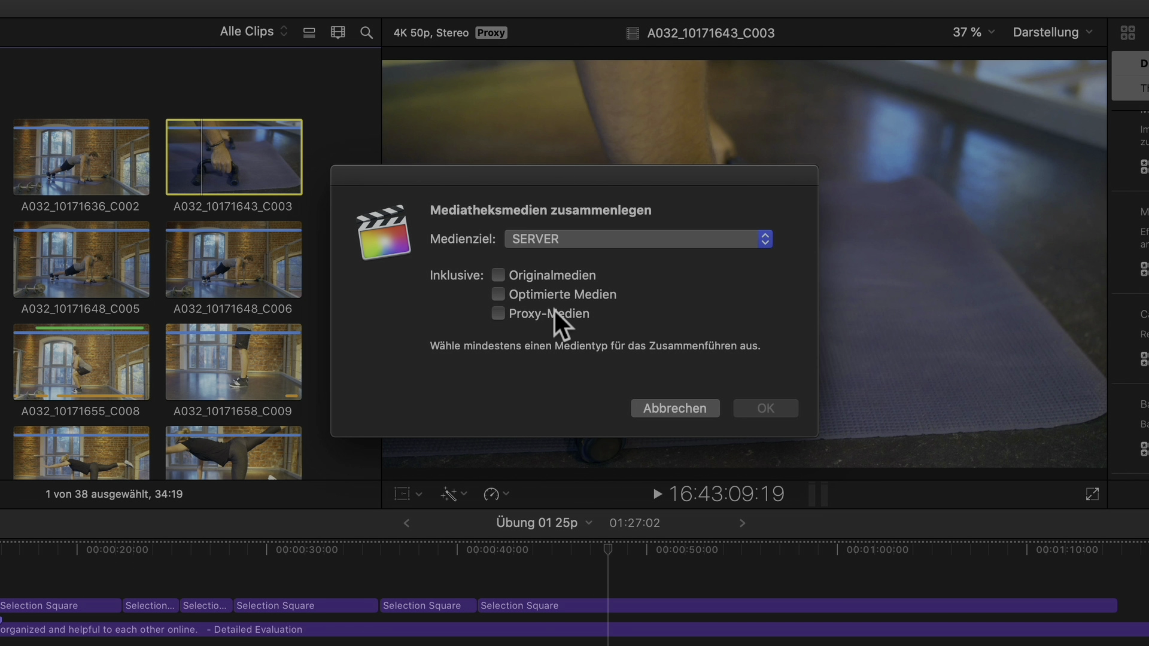
{"action": "left_click", "coordinate": [554, 311]}
{"action": "left_click", "coordinate": [552, 293]}
{"action": "left_click", "coordinate": [556, 275]}
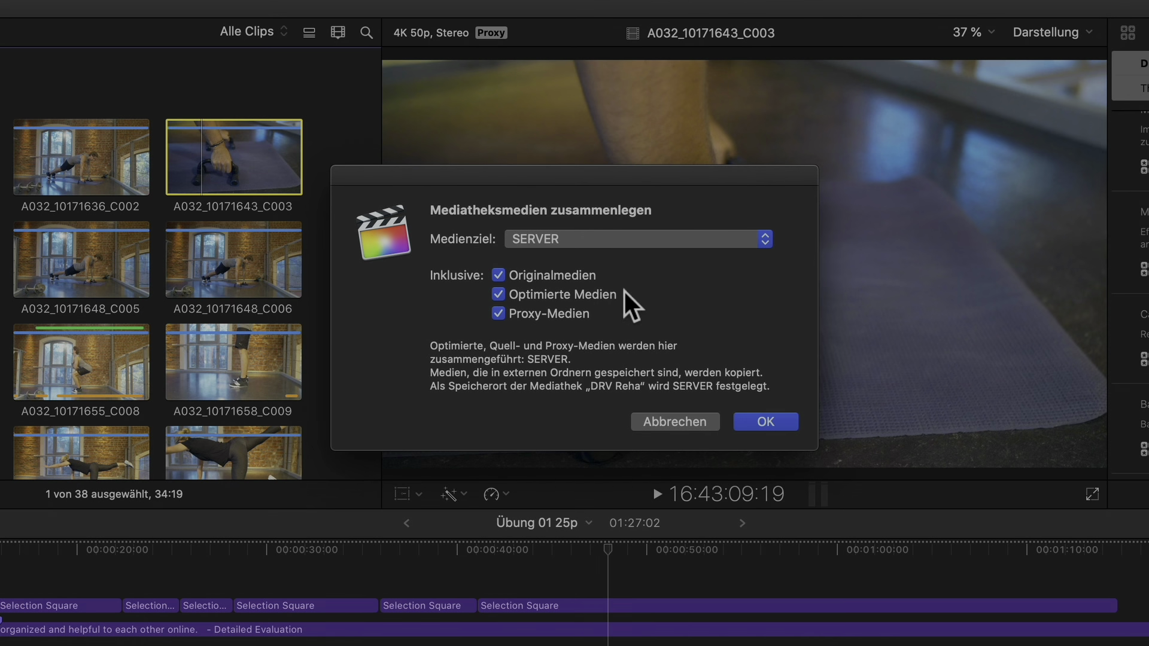
{"action": "left_click", "coordinate": [523, 316]}
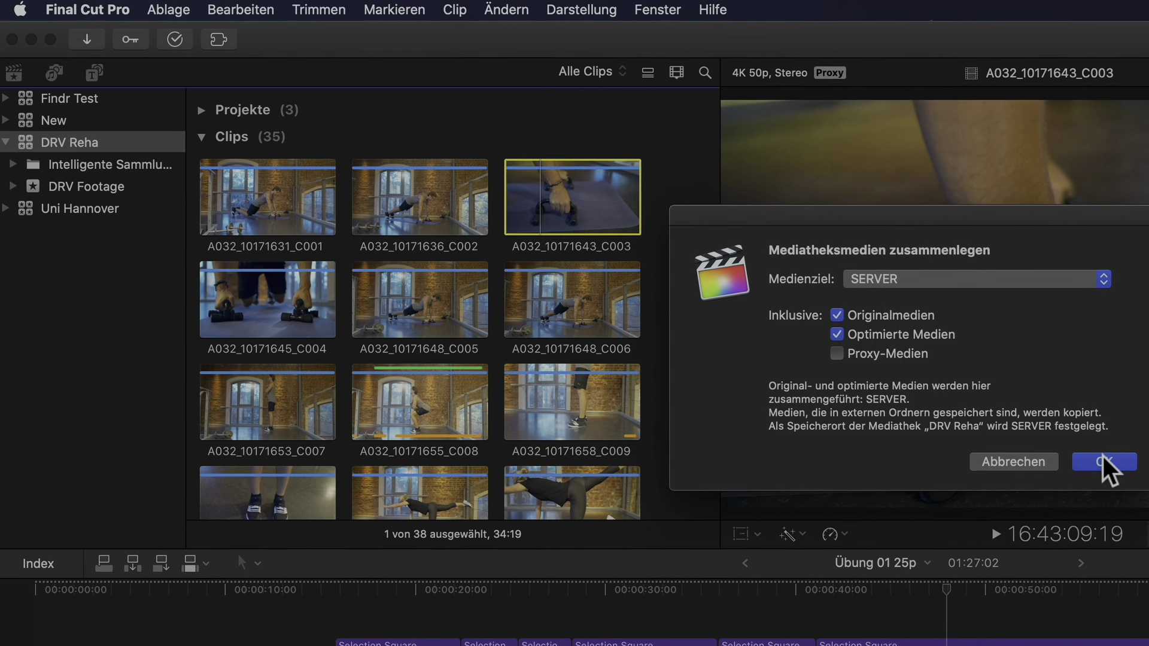
{"action": "left_click", "coordinate": [1103, 461]}
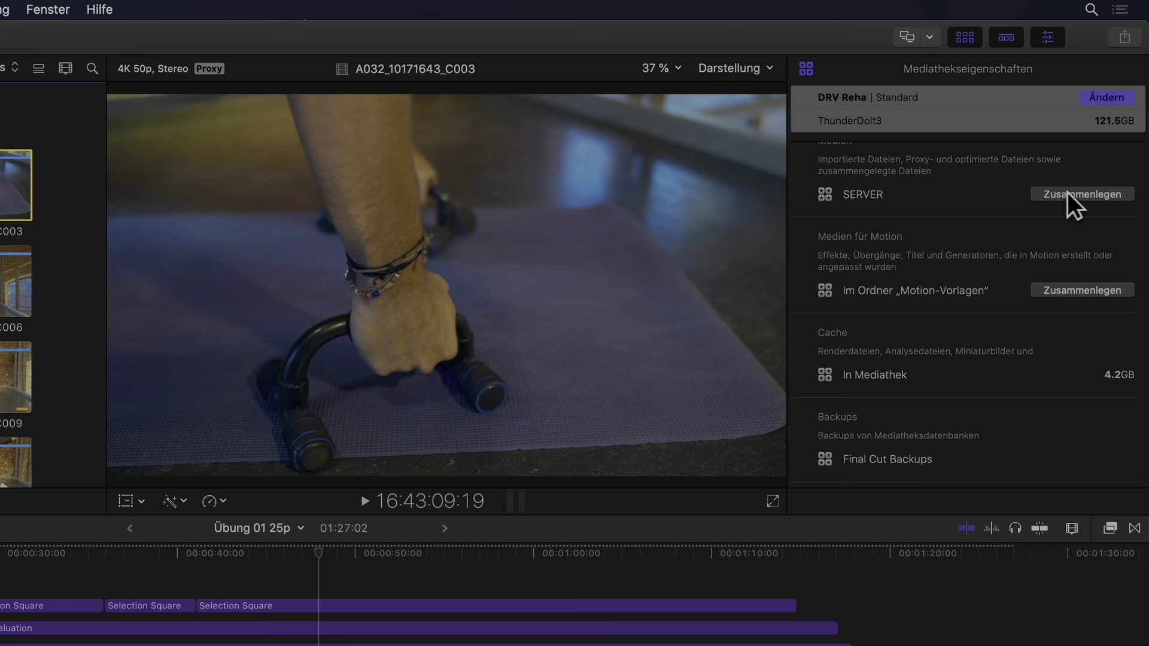
Step: Consolidate only Proxy-Medien with Medienziel set to In Mediathek (DRV Reha)
{"action": "left_click", "coordinate": [1067, 193]}
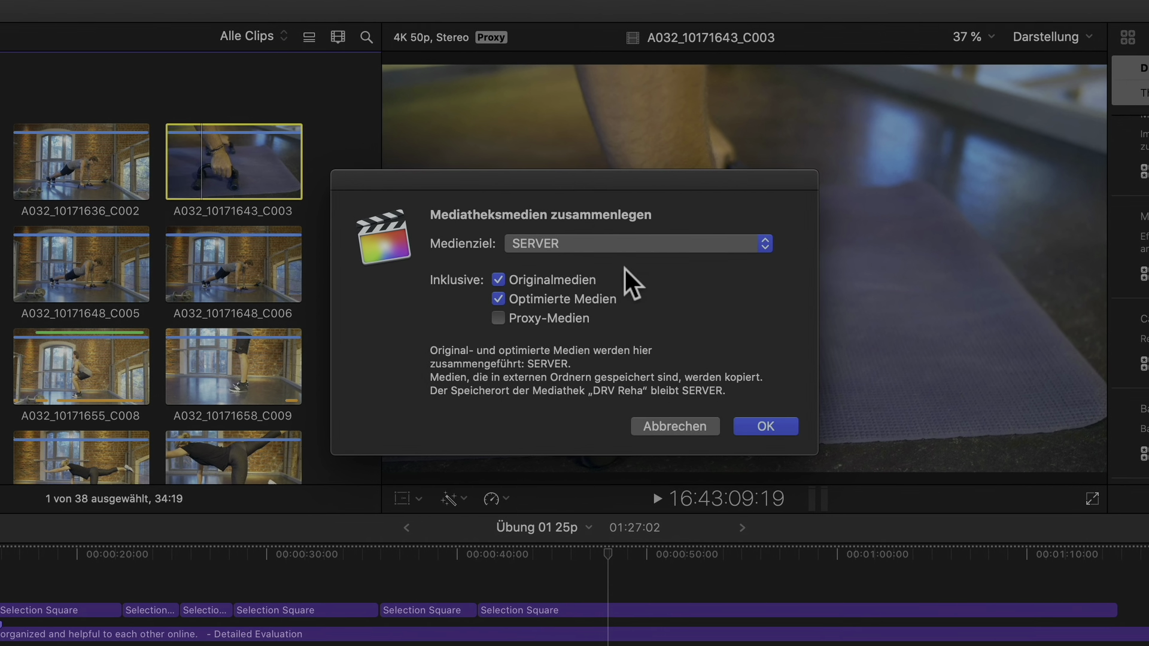
{"action": "left_click", "coordinate": [617, 243]}
{"action": "left_click", "coordinate": [616, 225]}
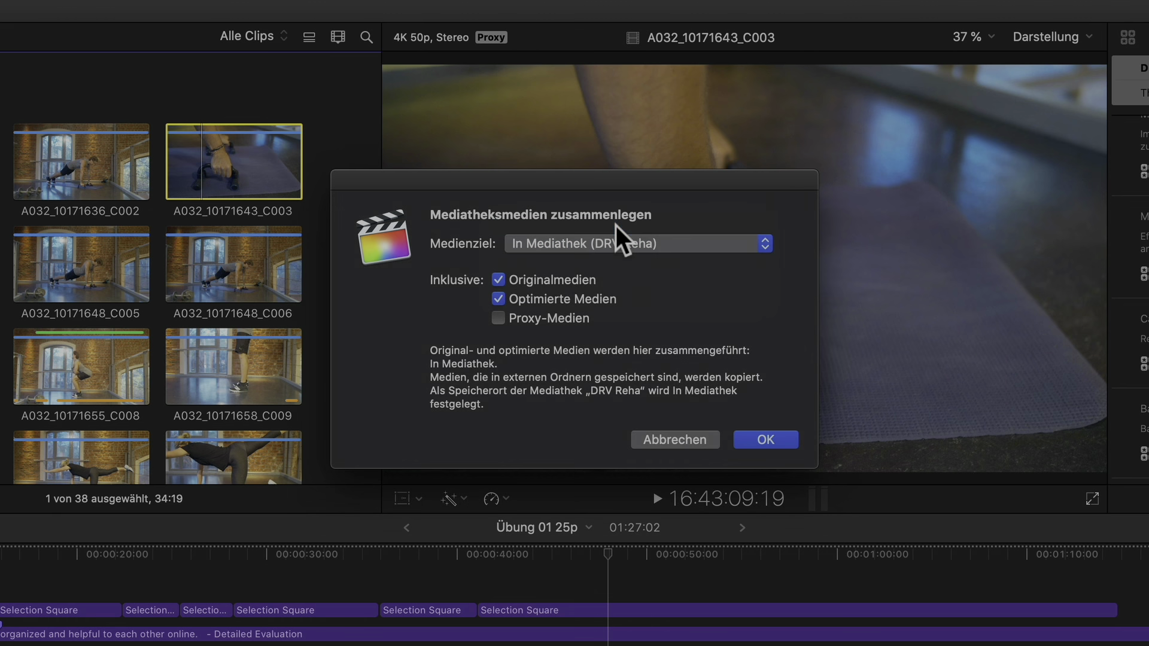
{"action": "left_click", "coordinate": [498, 318]}
{"action": "left_click", "coordinate": [498, 299]}
{"action": "left_click", "coordinate": [498, 280]}
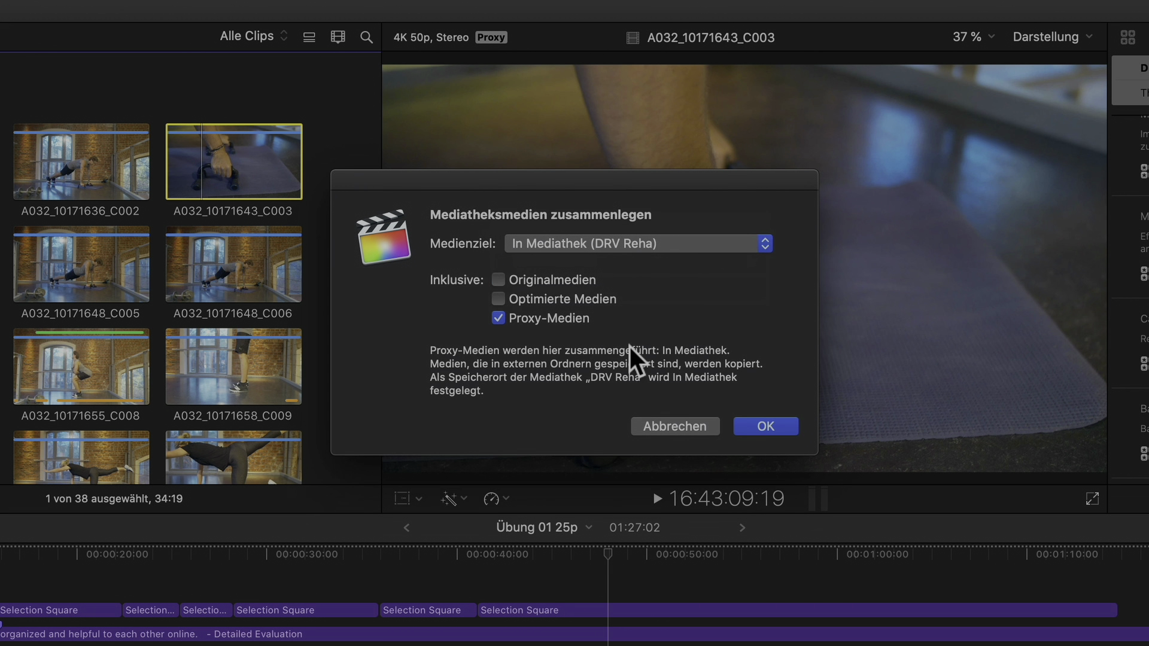
{"action": "left_click", "coordinate": [756, 424]}
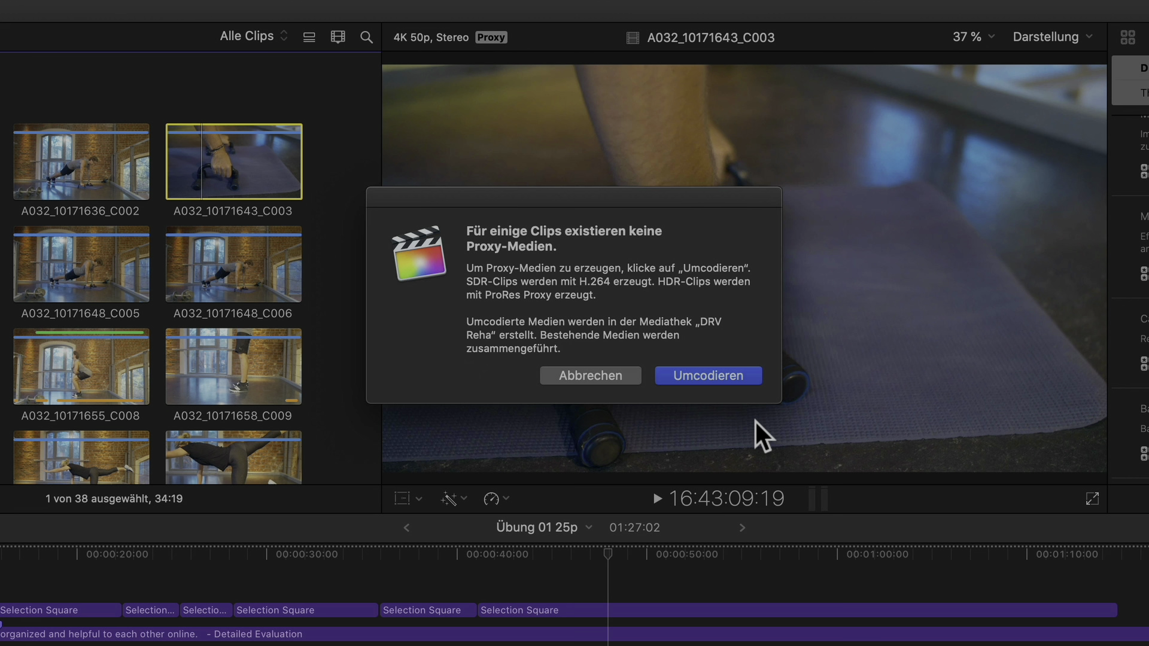
Step: Choose Umcodieren so Final Cut Pro transcodes proxies for the clips missing them
{"action": "left_click_drag", "start_coordinate": [615, 299], "coordinate": [465, 268]}
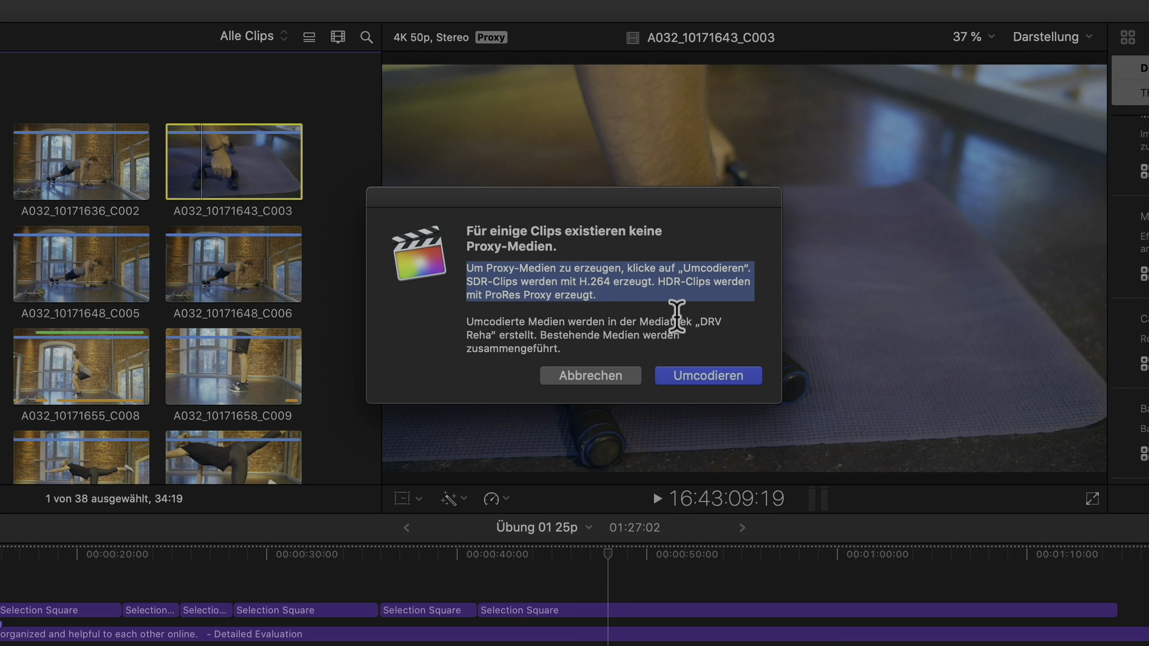
{"action": "left_click", "coordinate": [708, 334]}
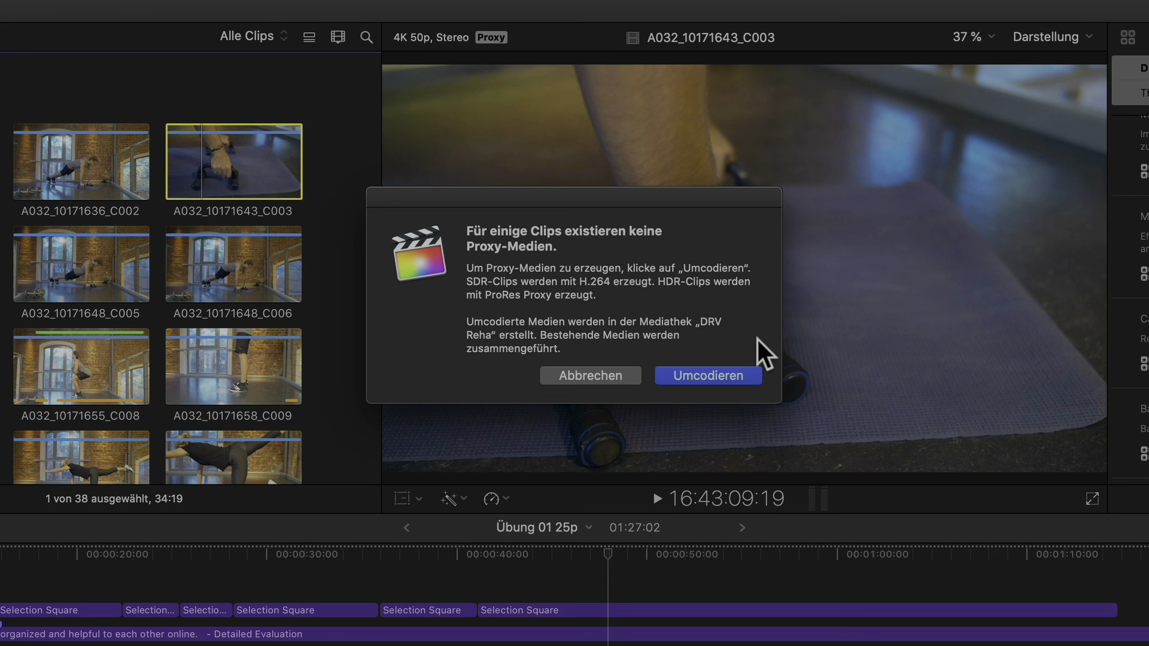
{"action": "left_click", "coordinate": [710, 374]}
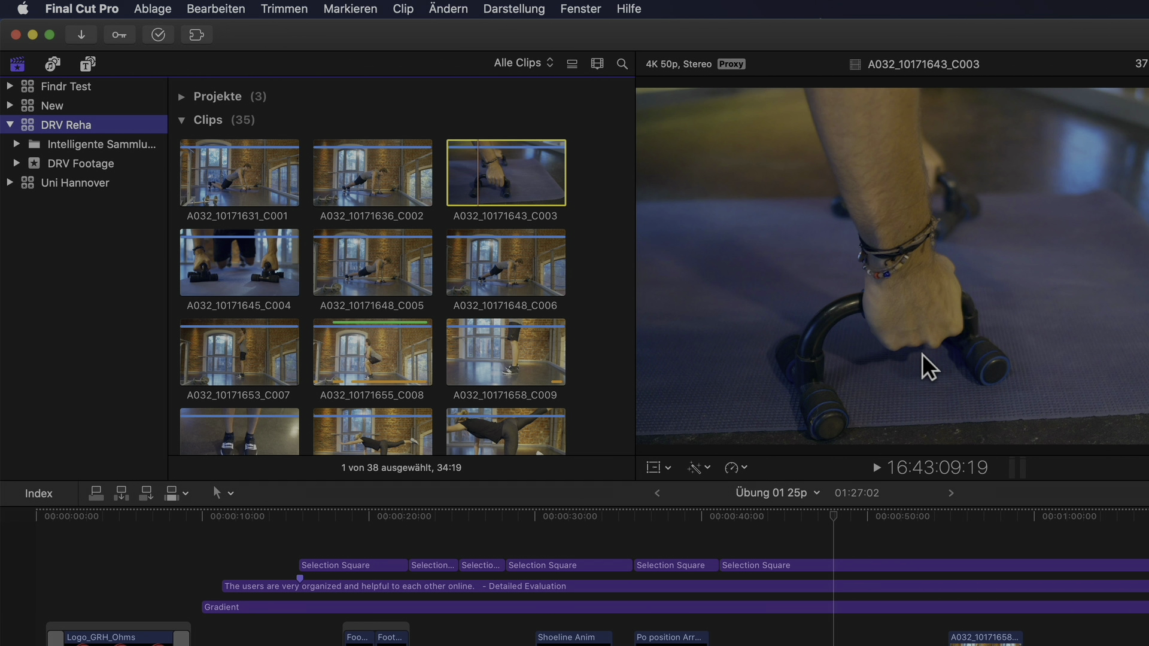
{"action": "left_click", "coordinate": [106, 9]}
Step: Quit Final Cut Pro, eject ExternalSSD, and reopen the DRV Reha library from Finder
{"action": "left_click", "coordinate": [137, 231]}
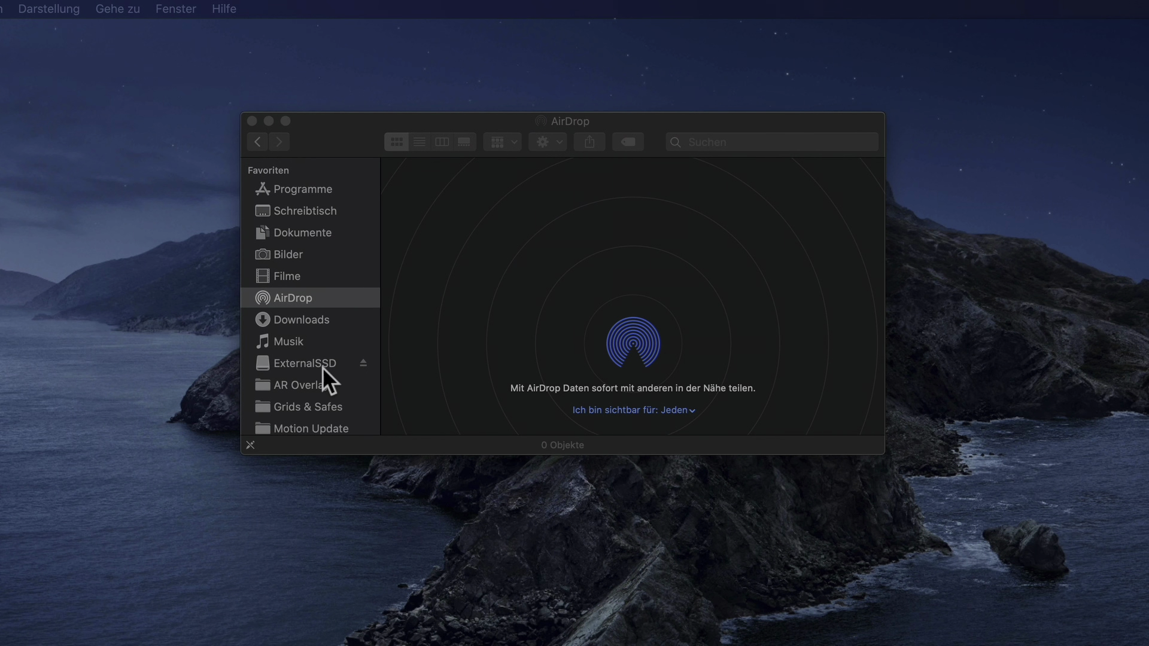
{"action": "left_click", "coordinate": [361, 364]}
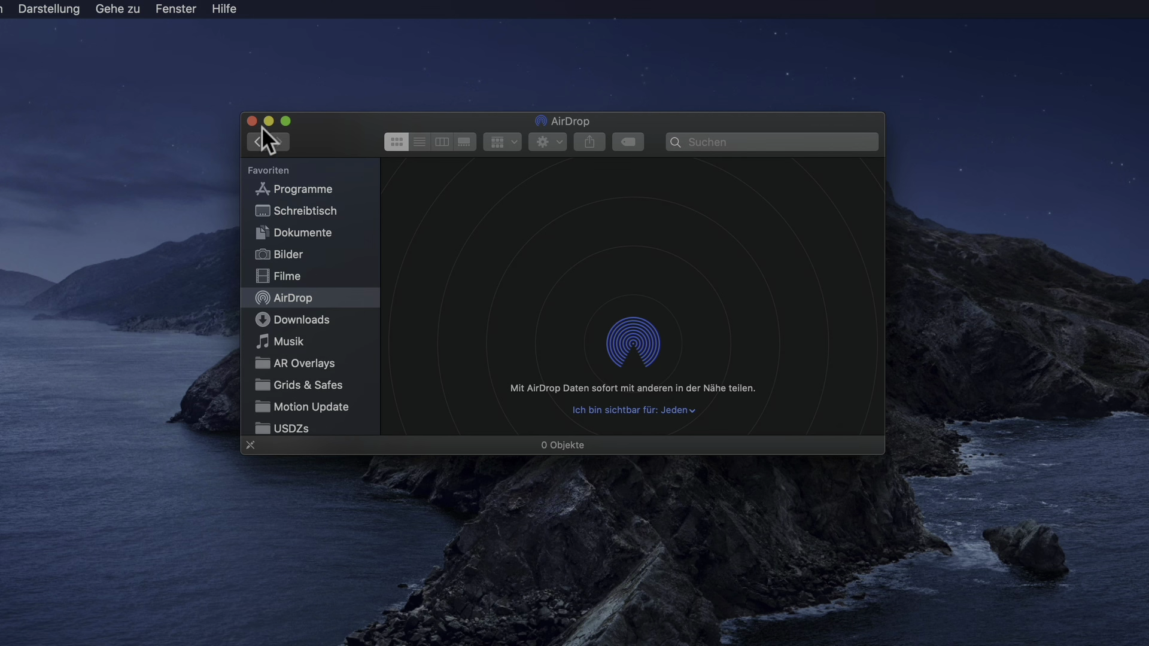
{"action": "left_click", "coordinate": [252, 121]}
{"action": "double_click", "coordinate": [826, 285]}
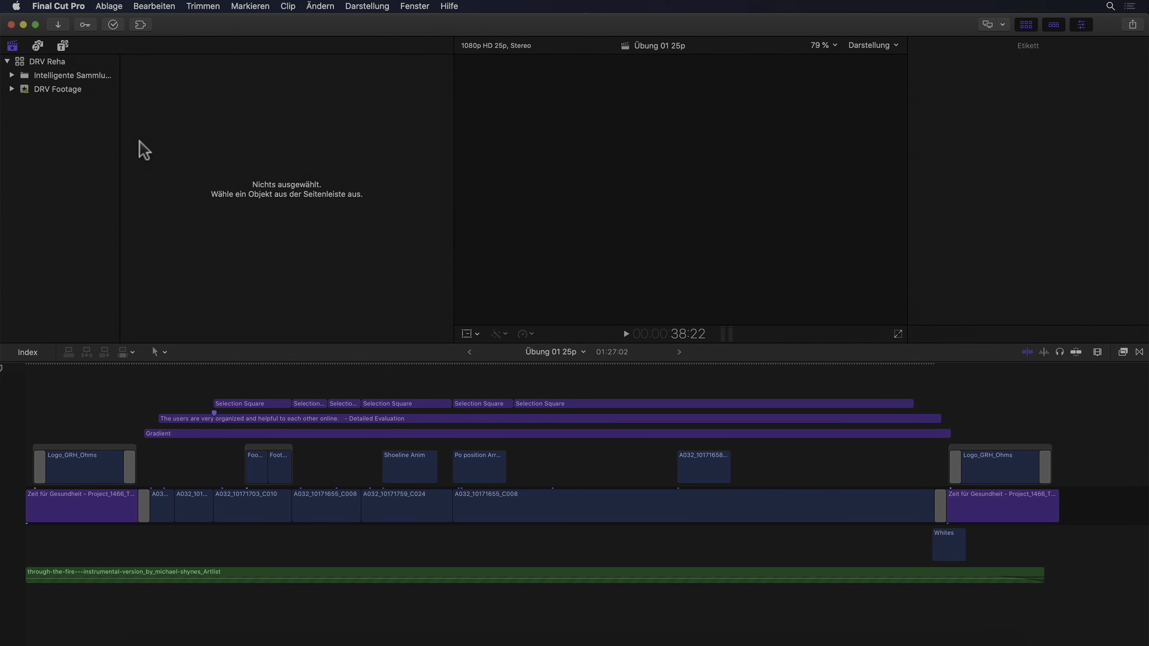
Step: Select the DRV Reha library and set viewer playback to Proxy bevorzugen
{"action": "left_click", "coordinate": [50, 63]}
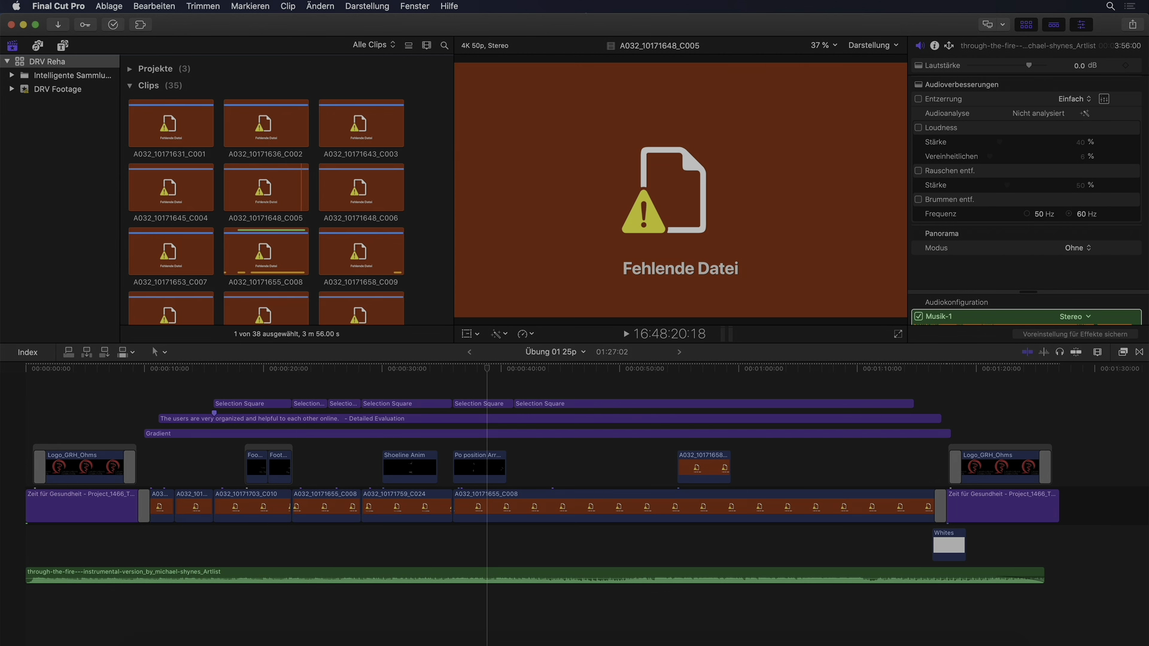
{"action": "left_click", "coordinate": [876, 46]}
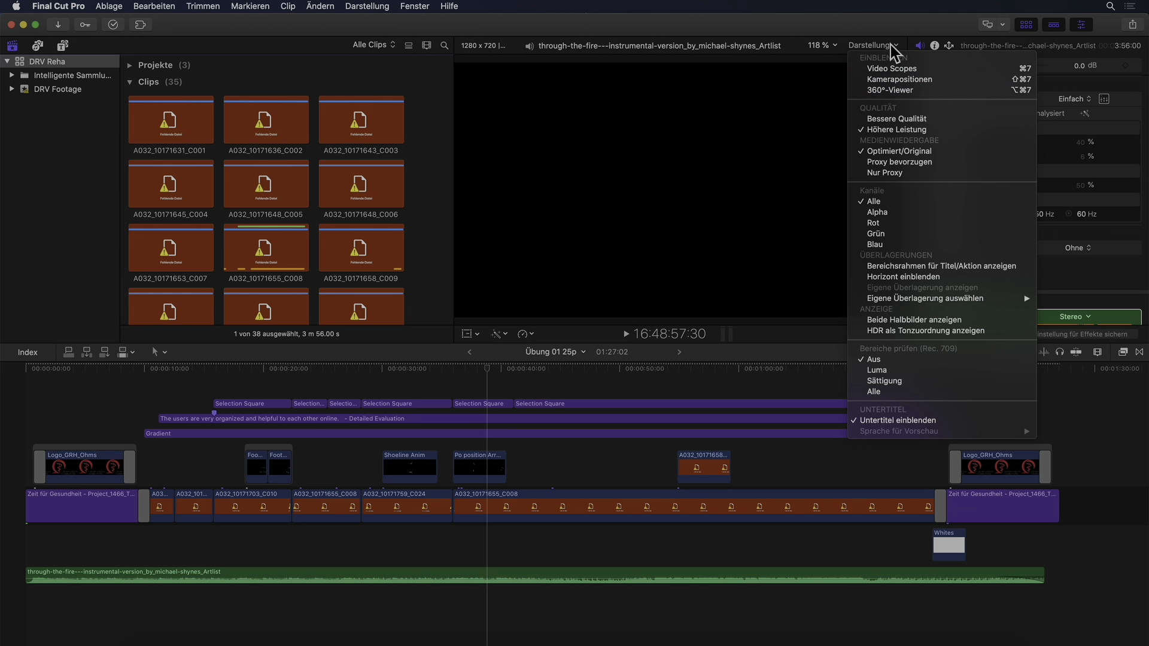
{"action": "left_click", "coordinate": [899, 163]}
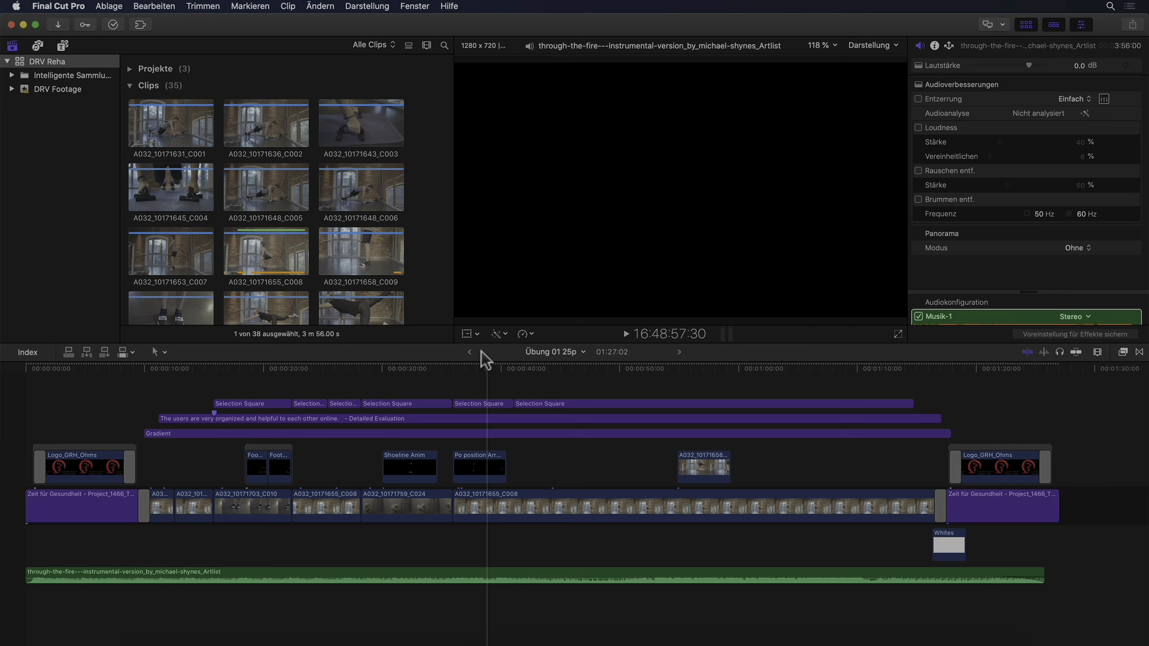
{"action": "scroll", "coordinate": [434, 301], "scroll_direction": "down", "scroll_amount": 2}
{"action": "scroll", "coordinate": [435, 302], "scroll_direction": "up", "scroll_amount": 3}
Step: Preview clip A032_10171643_C003, put the playhead near 38 seconds, and play Übung 01 25p
{"action": "left_click", "coordinate": [363, 143]}
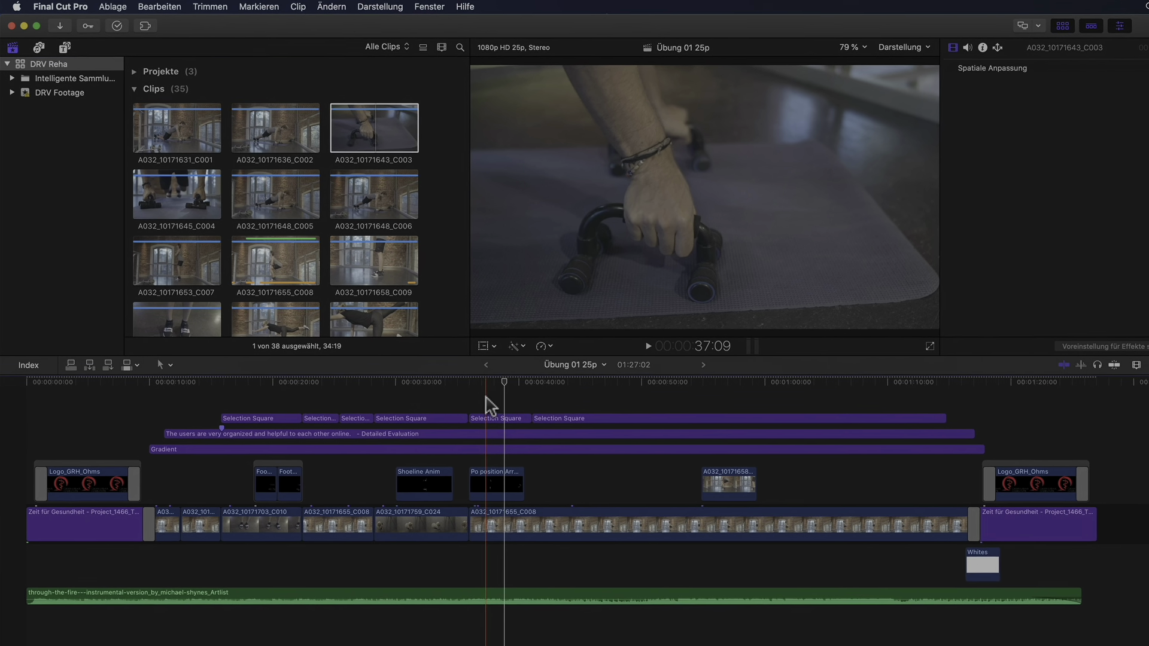
{"action": "left_click", "coordinate": [481, 403]}
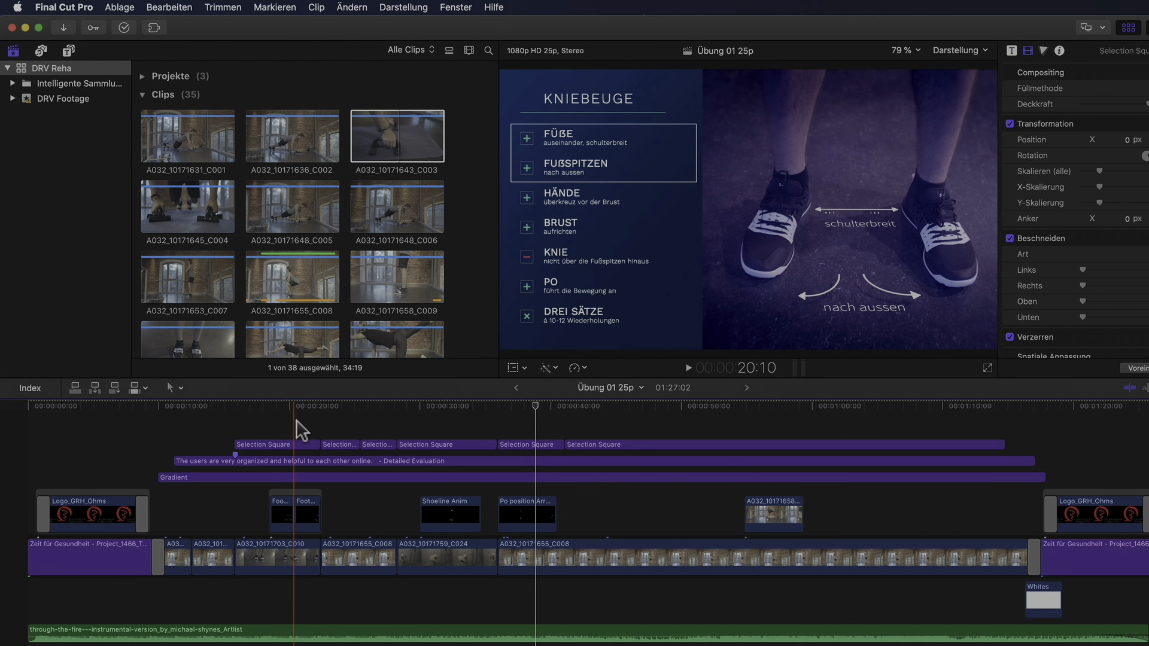
{"action": "scroll", "coordinate": [522, 409], "scroll_direction": "right", "scroll_amount": 1}
{"action": "left_click", "coordinate": [522, 409]}
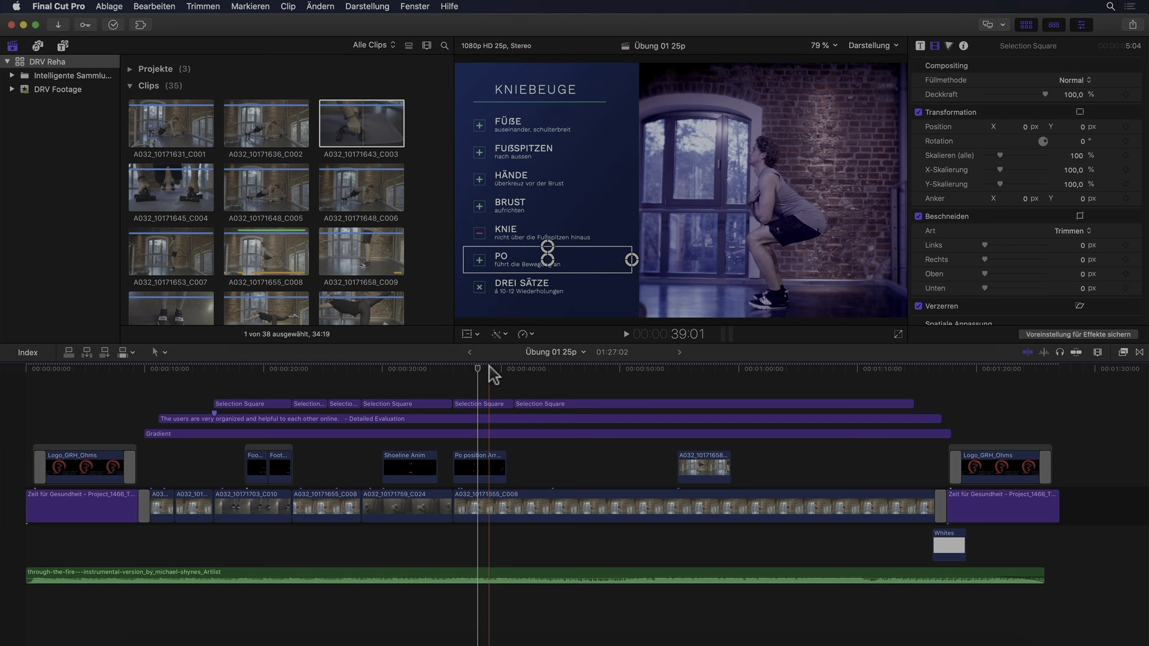
{"action": "key", "text": "space"}
{"action": "key", "text": "space"}
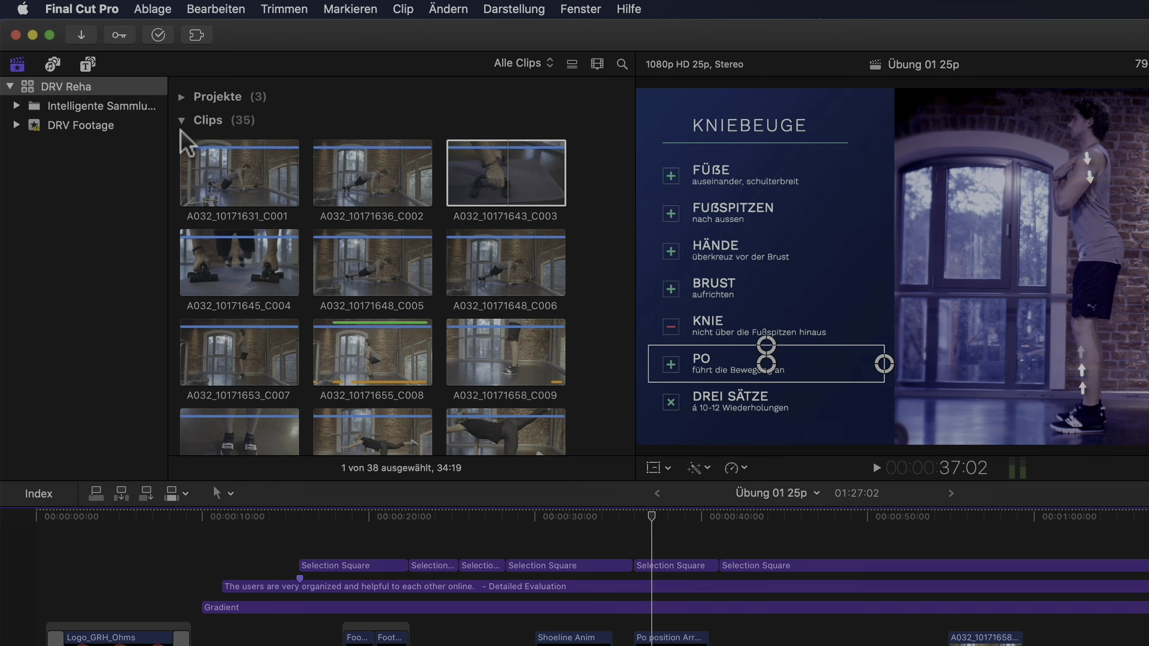
Step: In Medien importieren, confirm the proxy codec H.264 at 50 % frame size
{"action": "left_click", "coordinate": [84, 35]}
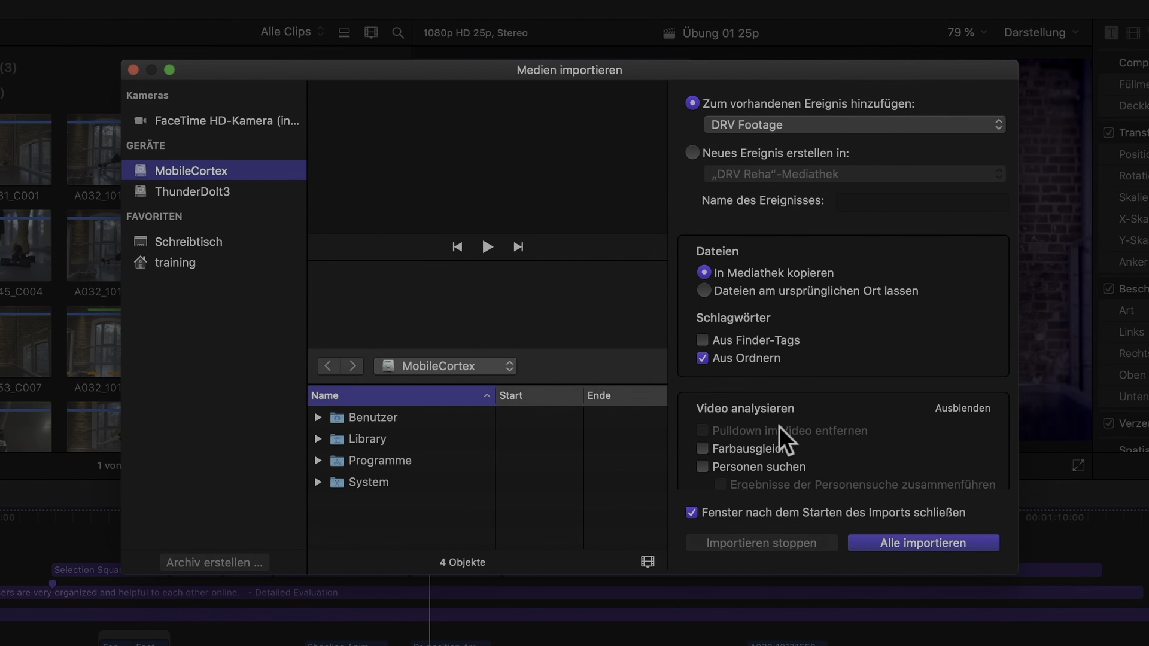
{"action": "scroll", "coordinate": [805, 422], "scroll_direction": "down", "scroll_amount": 5}
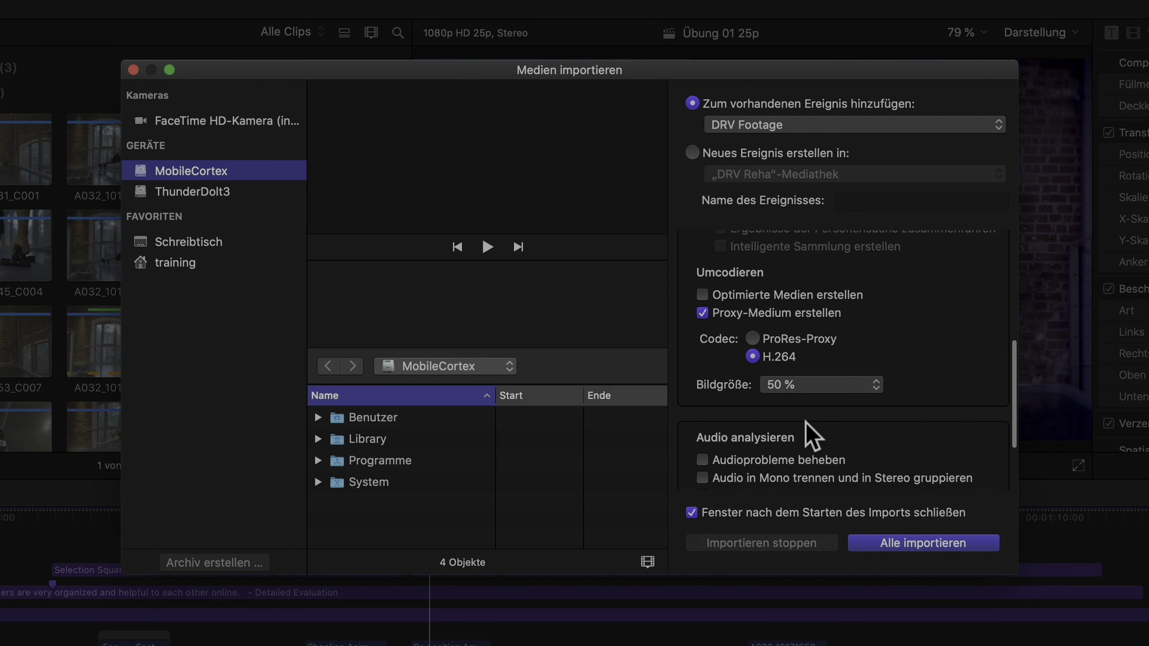
{"action": "left_click", "coordinate": [816, 336]}
{"action": "left_click", "coordinate": [781, 352]}
{"action": "left_click", "coordinate": [860, 383]}
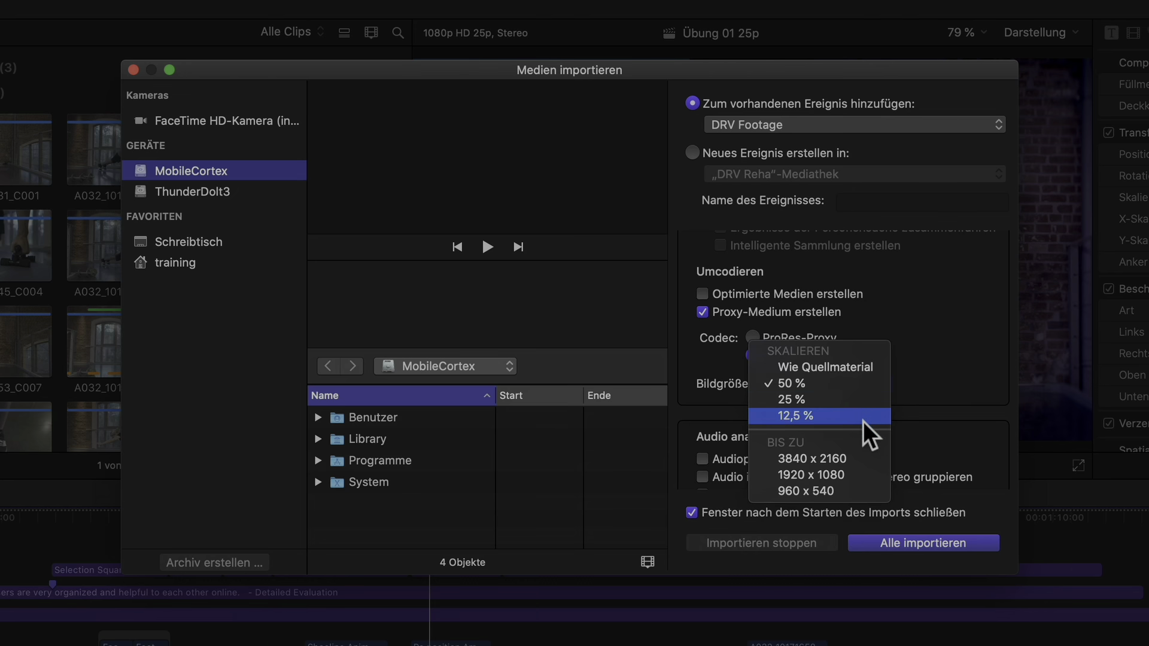
{"action": "left_click", "coordinate": [923, 441]}
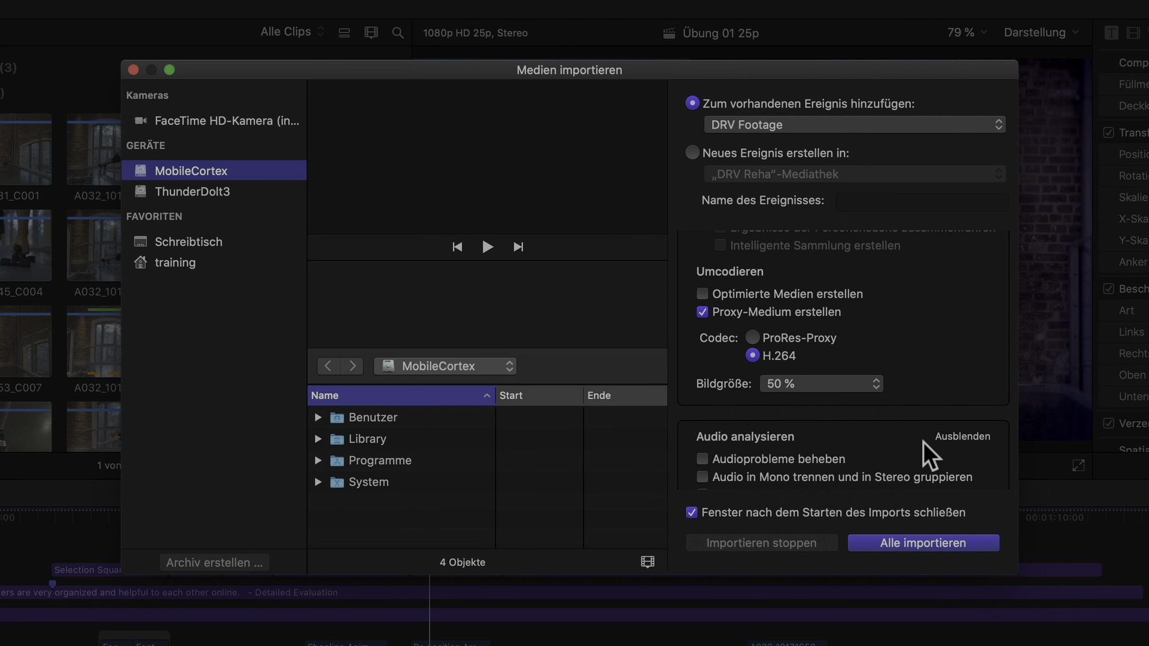
Step: Review the remaining import options and close the Medien importieren window
{"action": "scroll", "coordinate": [923, 442], "scroll_direction": "down", "scroll_amount": 3}
{"action": "scroll", "coordinate": [922, 441], "scroll_direction": "up", "scroll_amount": 2}
{"action": "scroll", "coordinate": [923, 442], "scroll_direction": "up", "scroll_amount": 5}
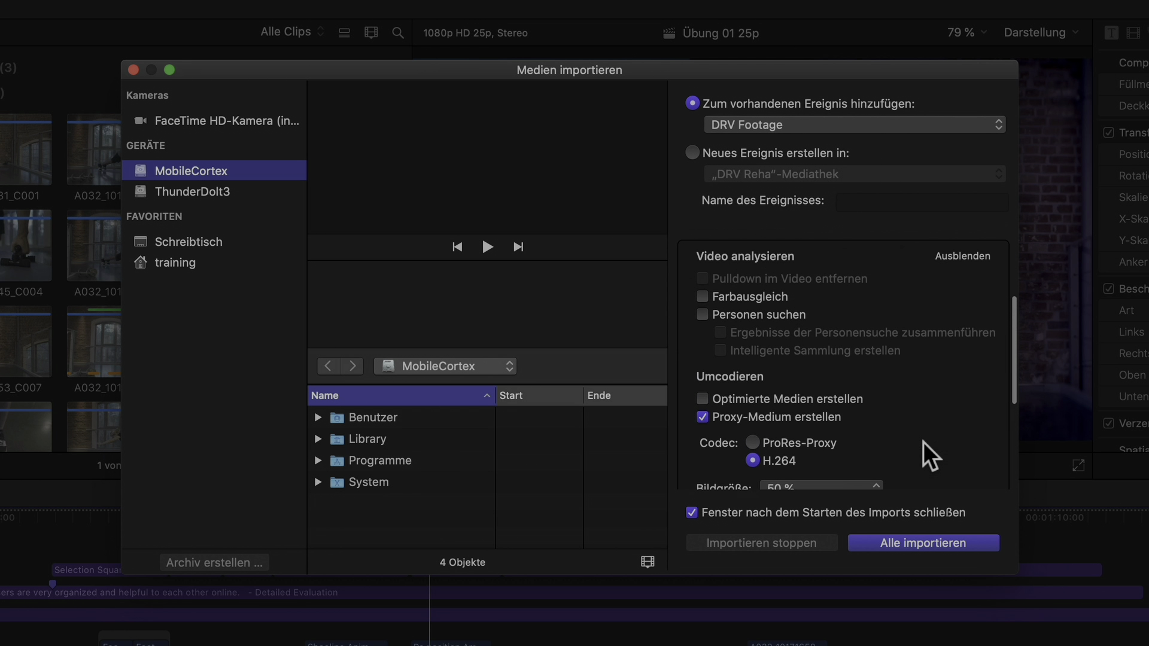
{"action": "scroll", "coordinate": [923, 442], "scroll_direction": "down", "scroll_amount": 5}
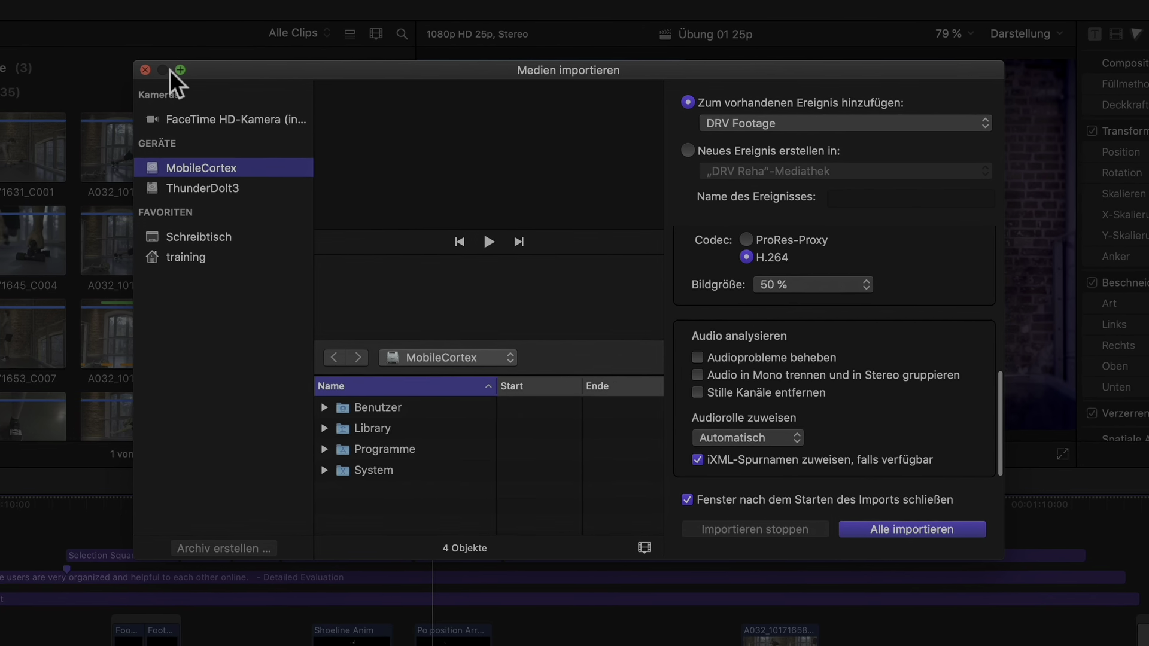
{"action": "left_click", "coordinate": [132, 69]}
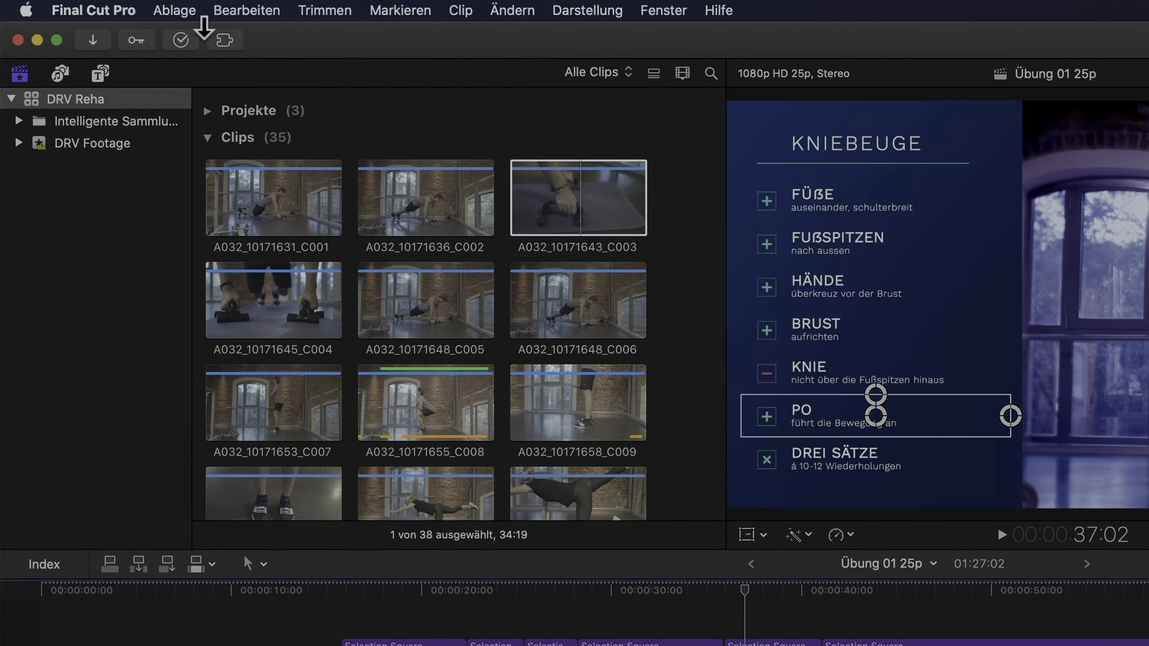
Step: Start relinking all library clips to Proxy-Medien via Ablage > Dateien erneut verknüpfen, keeping 'Alle'
{"action": "left_click", "coordinate": [179, 10]}
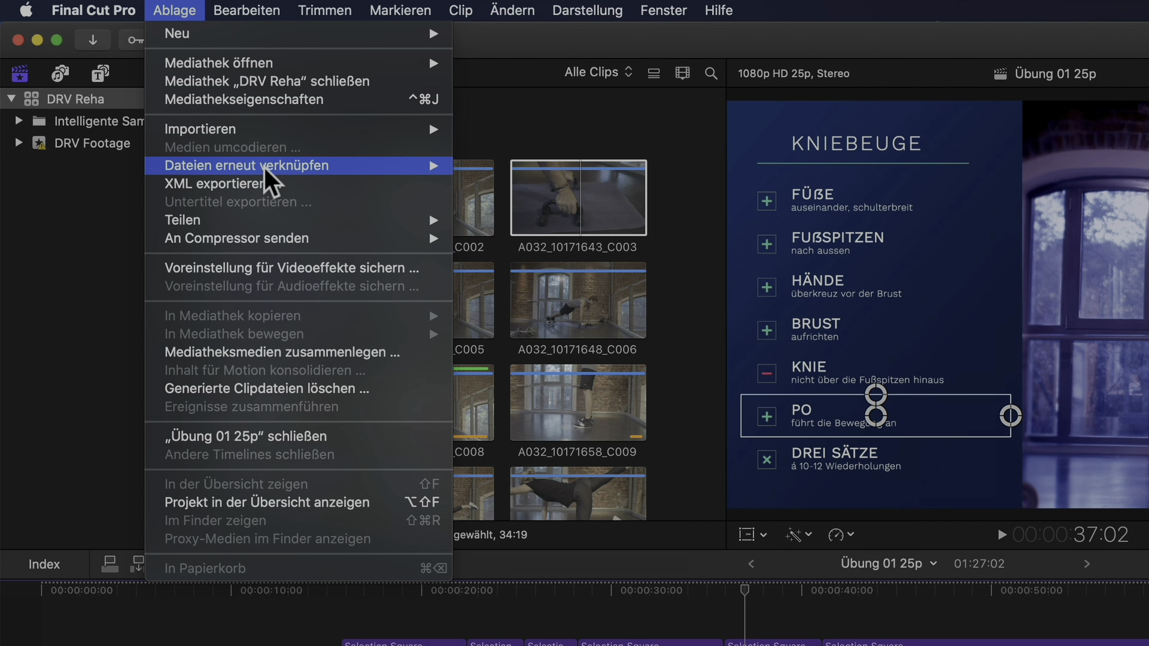
{"action": "mouse_move", "coordinate": [267, 168]}
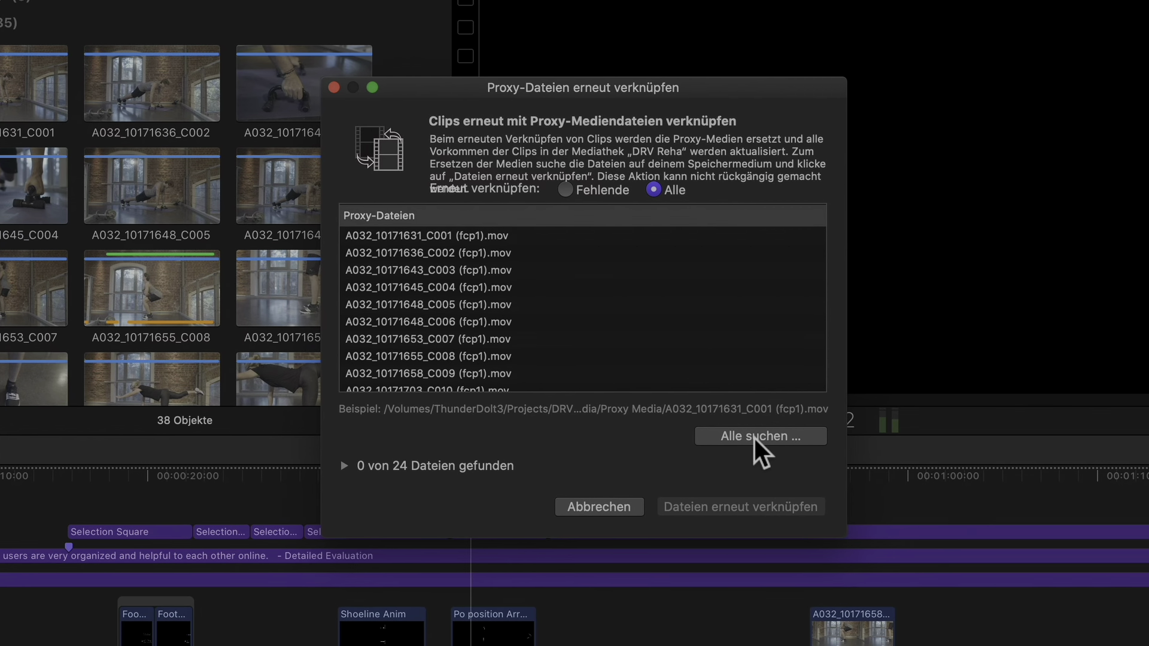
Step: Search the HEVC Proxies KYNO folder, find all 24 proxy files, and relink the clips to them
{"action": "left_click", "coordinate": [754, 438]}
{"action": "scroll", "coordinate": [336, 287], "scroll_direction": "down", "scroll_amount": 5}
{"action": "left_click", "coordinate": [326, 325]}
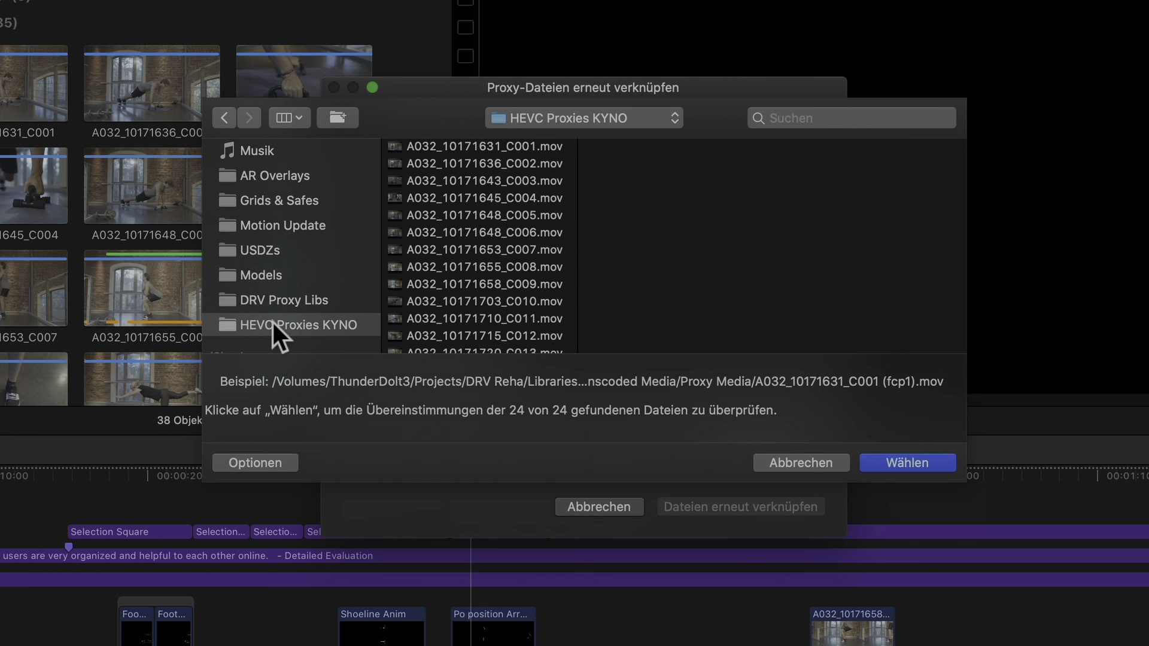
{"action": "left_click", "coordinate": [901, 463]}
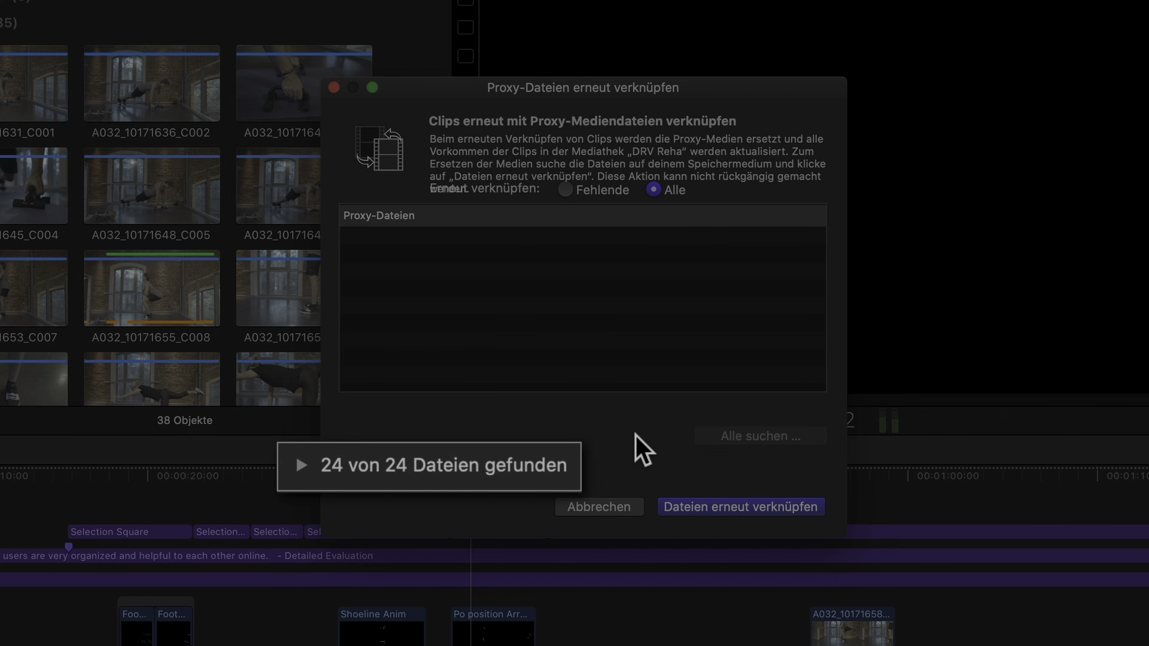
{"action": "left_click", "coordinate": [748, 506]}
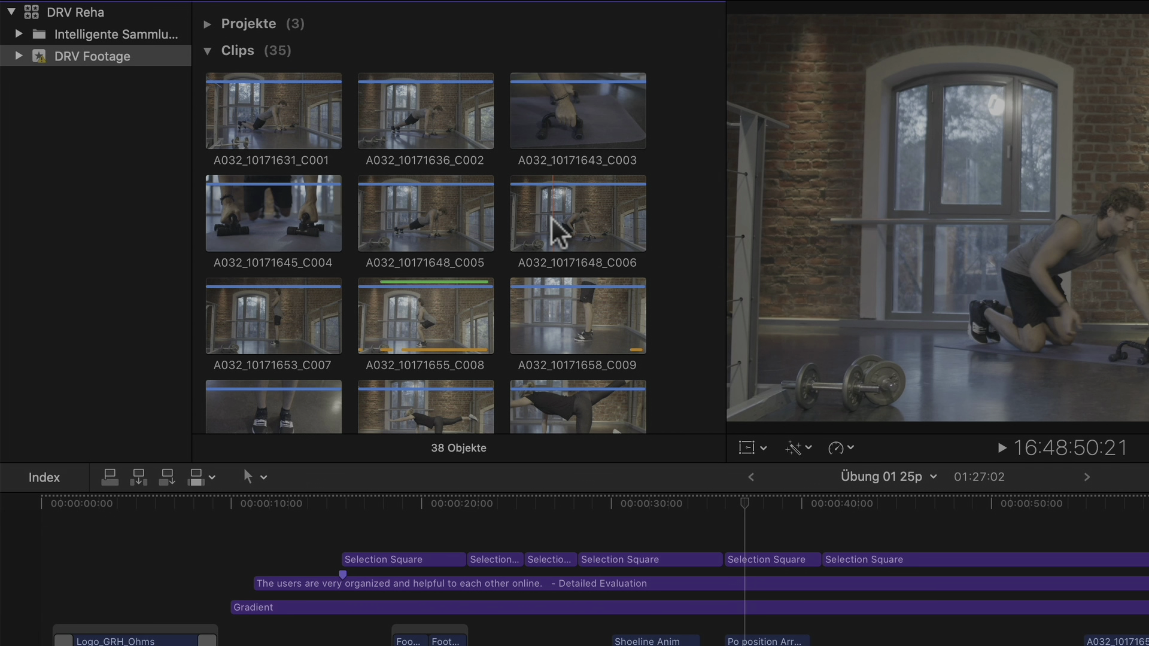
Step: Reveal clip A032_10171648_C006's proxy media in Finder
{"action": "right_click", "coordinate": [588, 217]}
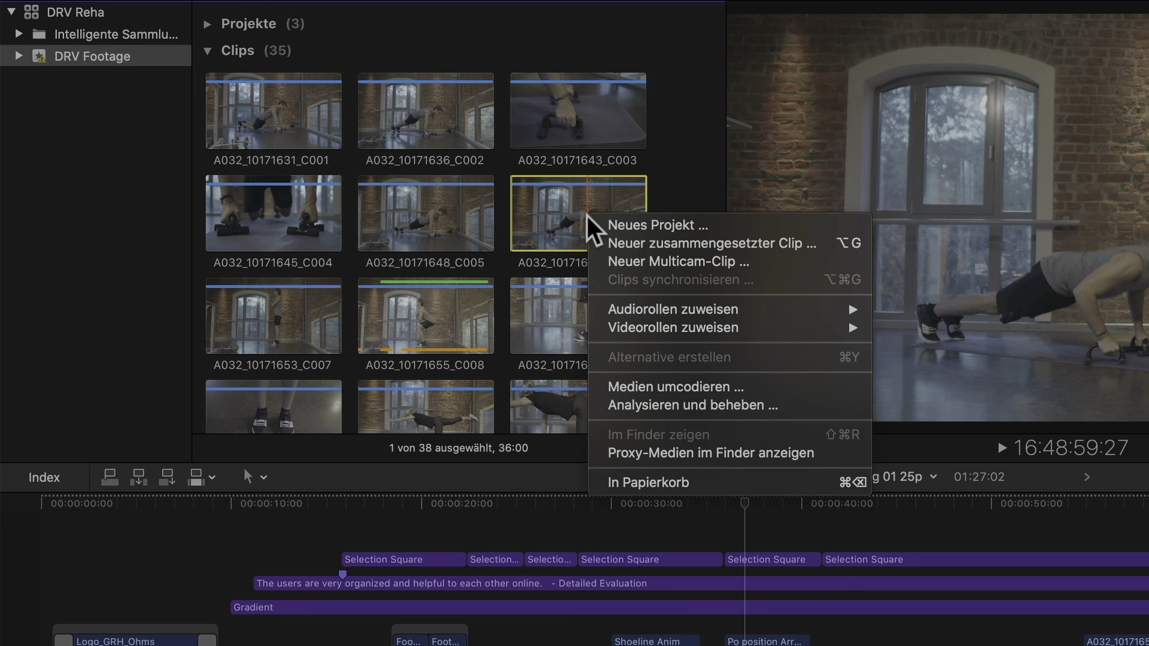
{"action": "left_click", "coordinate": [847, 450]}
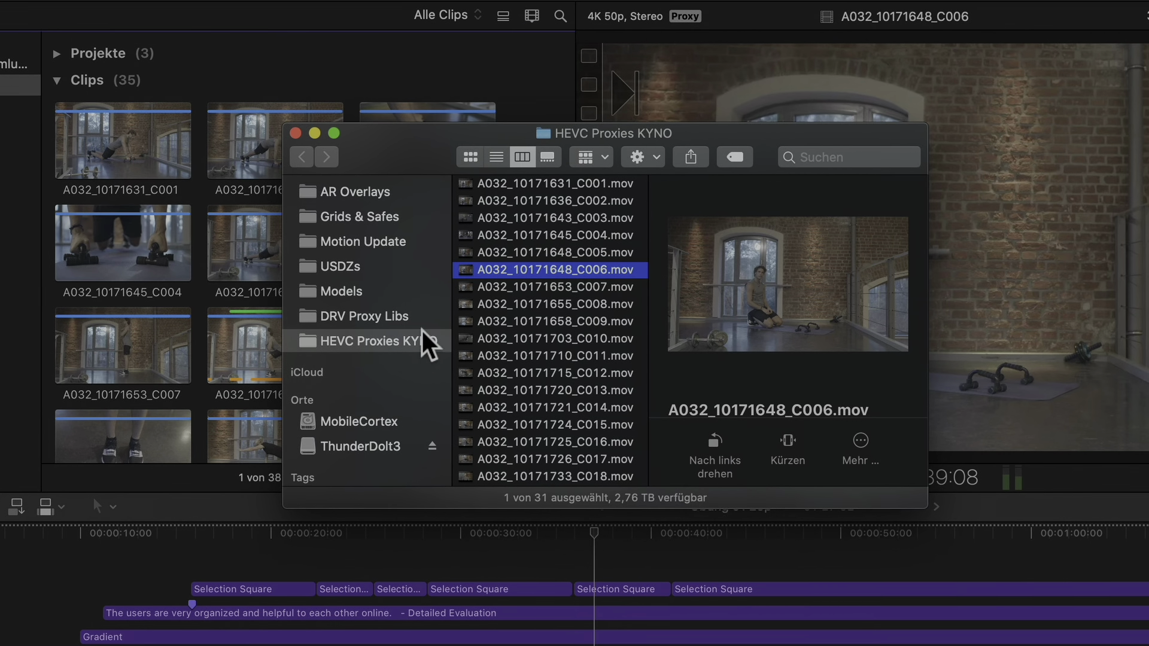
{"action": "scroll", "coordinate": [590, 376], "scroll_direction": "down", "scroll_amount": 5}
{"action": "scroll", "coordinate": [590, 376], "scroll_direction": "up", "scroll_amount": 5}
Step: Open DRV Proxy Libs > NEW, preview the DRV Reha HEVC Proxy library, and enlarge the Finder window
{"action": "left_click", "coordinate": [328, 311]}
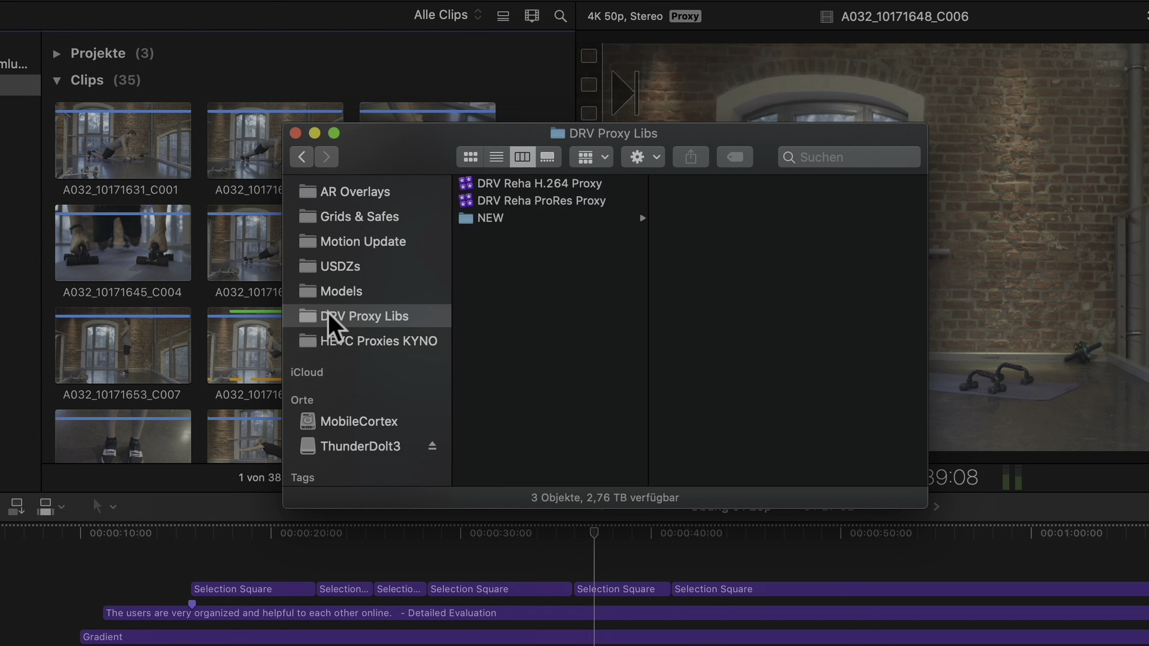
{"action": "left_click", "coordinate": [480, 218]}
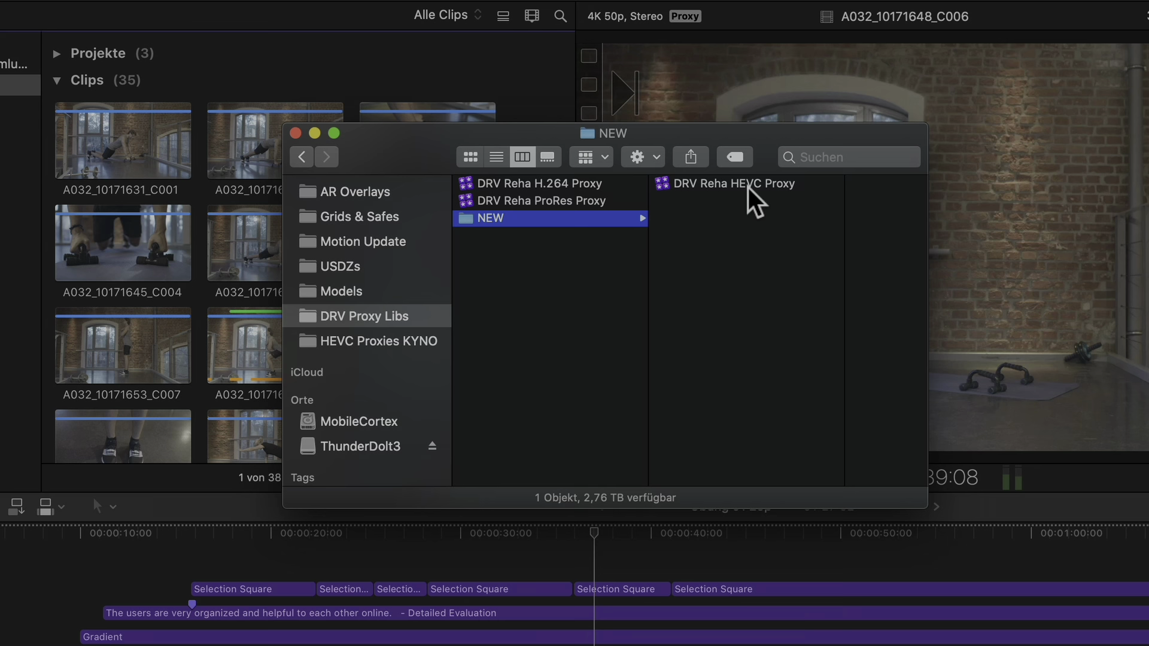
{"action": "left_click", "coordinate": [742, 184]}
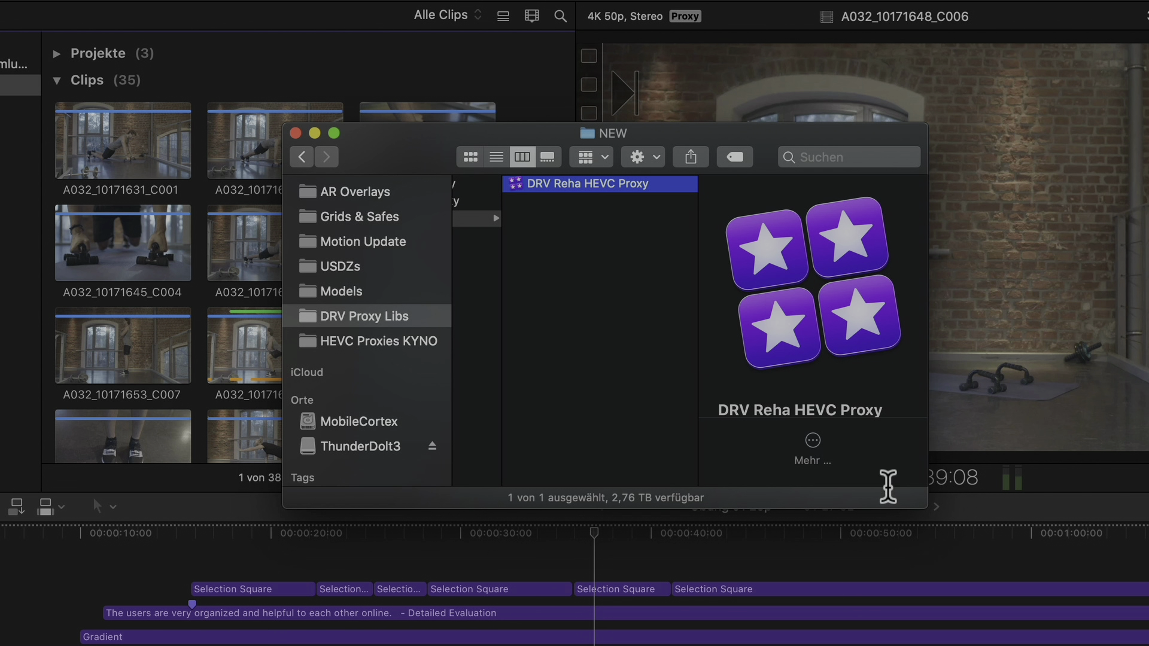
{"action": "left_click_drag", "start_coordinate": [926, 507], "coordinate": [957, 595]}
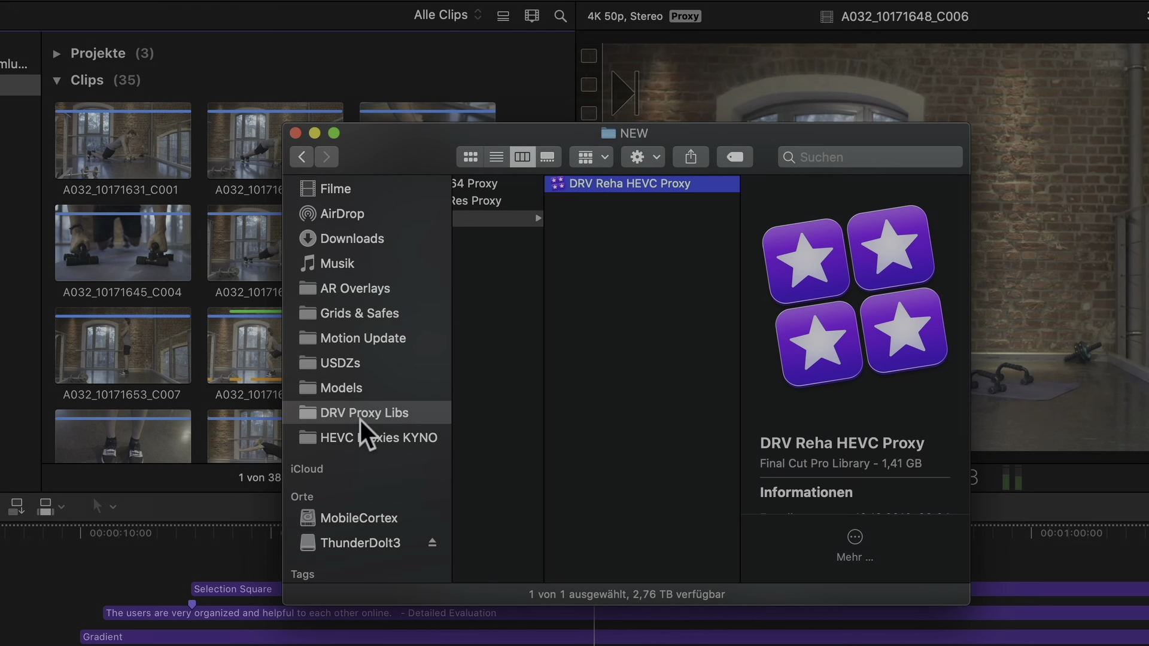
Step: Browse the HEVC Proxies KYNO files, preview A032_10171735_C020.mov, then return to Final Cut Pro
{"action": "left_click", "coordinate": [307, 437]}
{"action": "scroll", "coordinate": [542, 434], "scroll_direction": "down", "scroll_amount": 5}
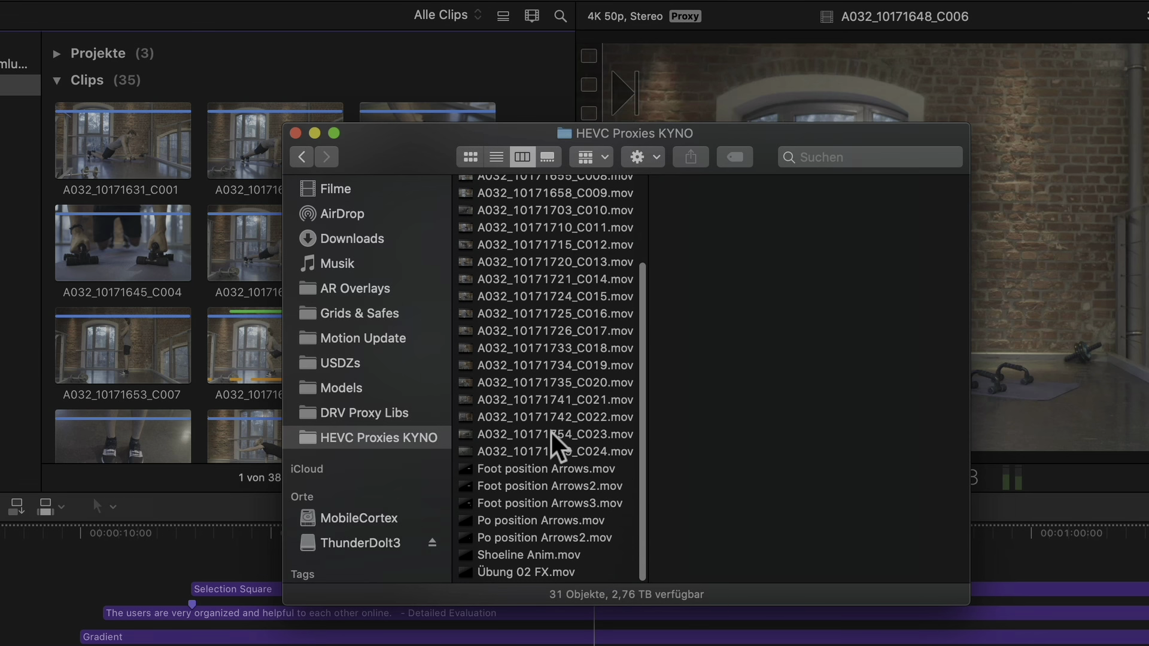
{"action": "left_click", "coordinate": [548, 470]}
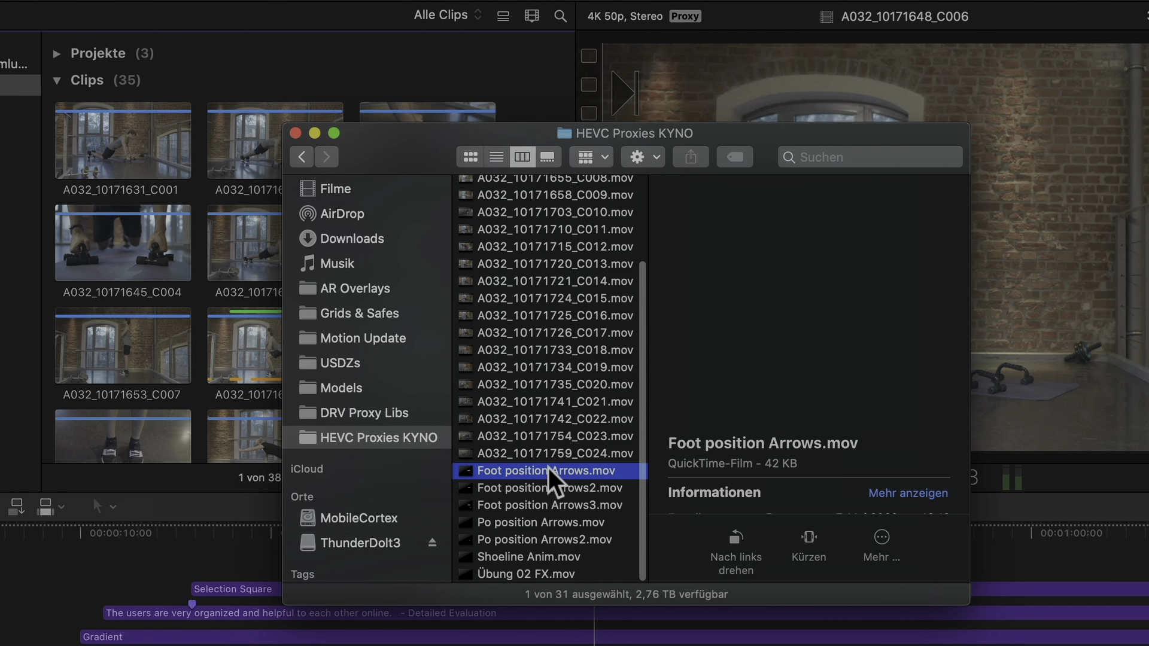
{"action": "left_click", "coordinate": [548, 574], "text": "shift"}
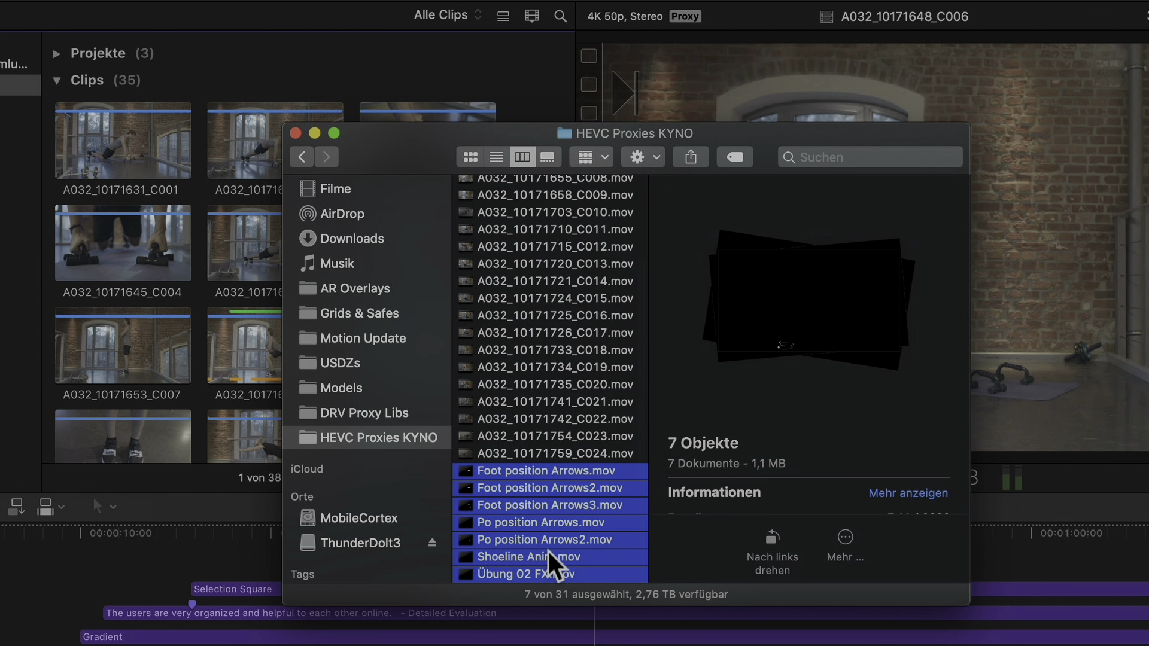
{"action": "left_click", "coordinate": [549, 385]}
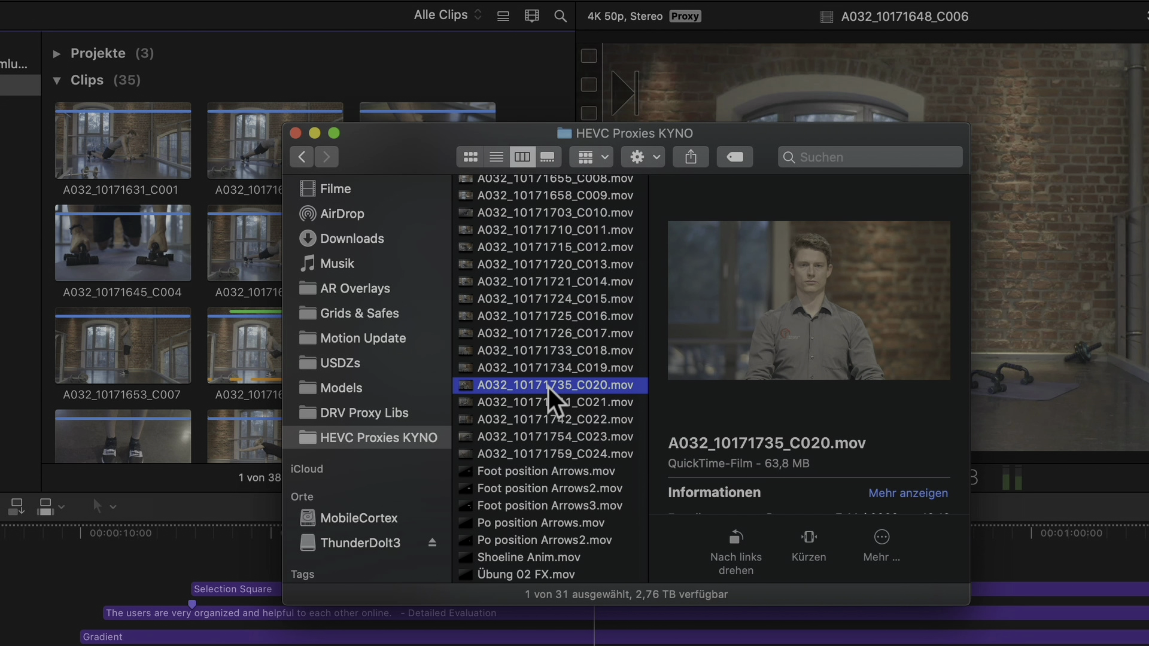
{"action": "scroll", "coordinate": [548, 386], "scroll_direction": "up", "scroll_amount": 5}
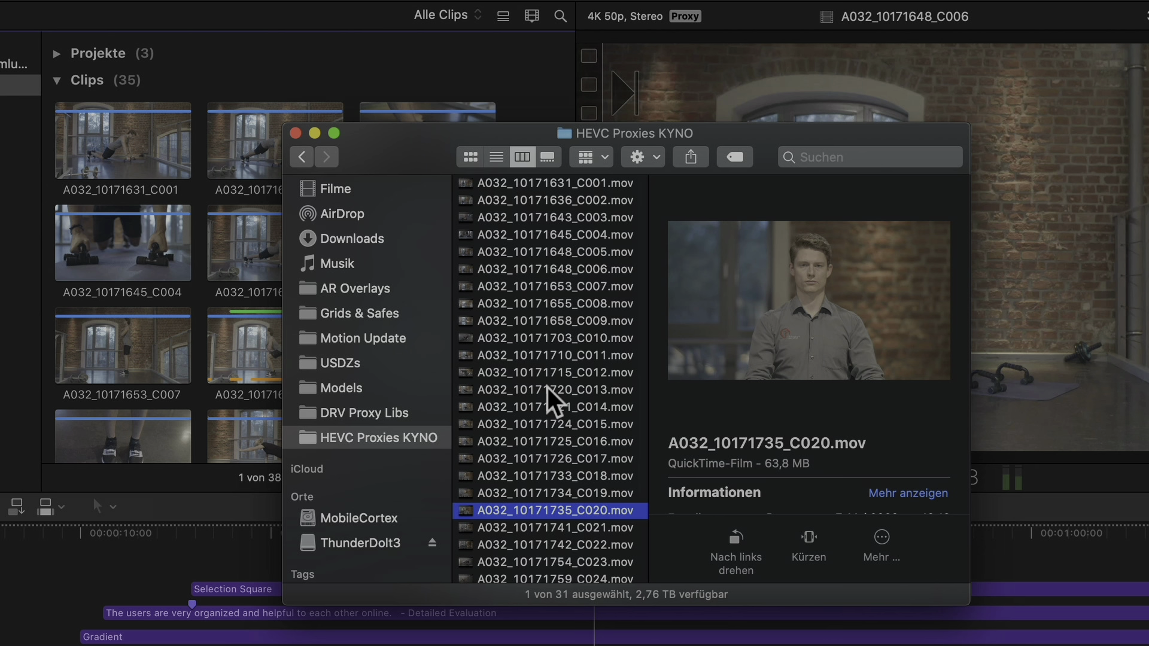
{"action": "scroll", "coordinate": [548, 387], "scroll_direction": "down", "scroll_amount": 3}
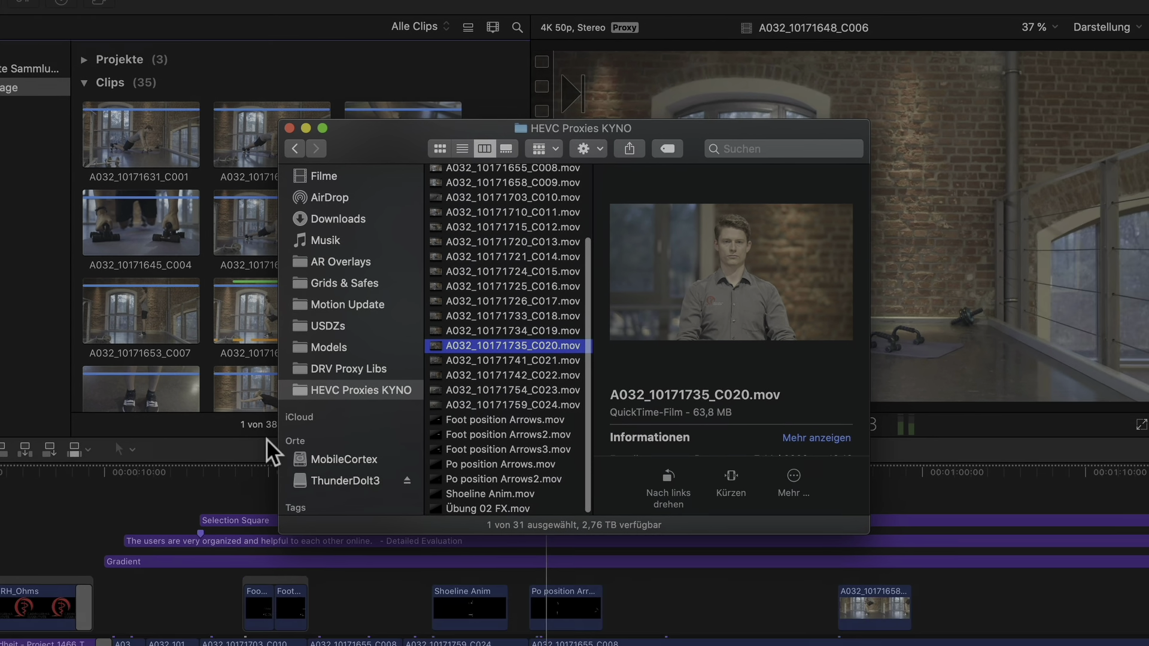
{"action": "left_click", "coordinate": [251, 378]}
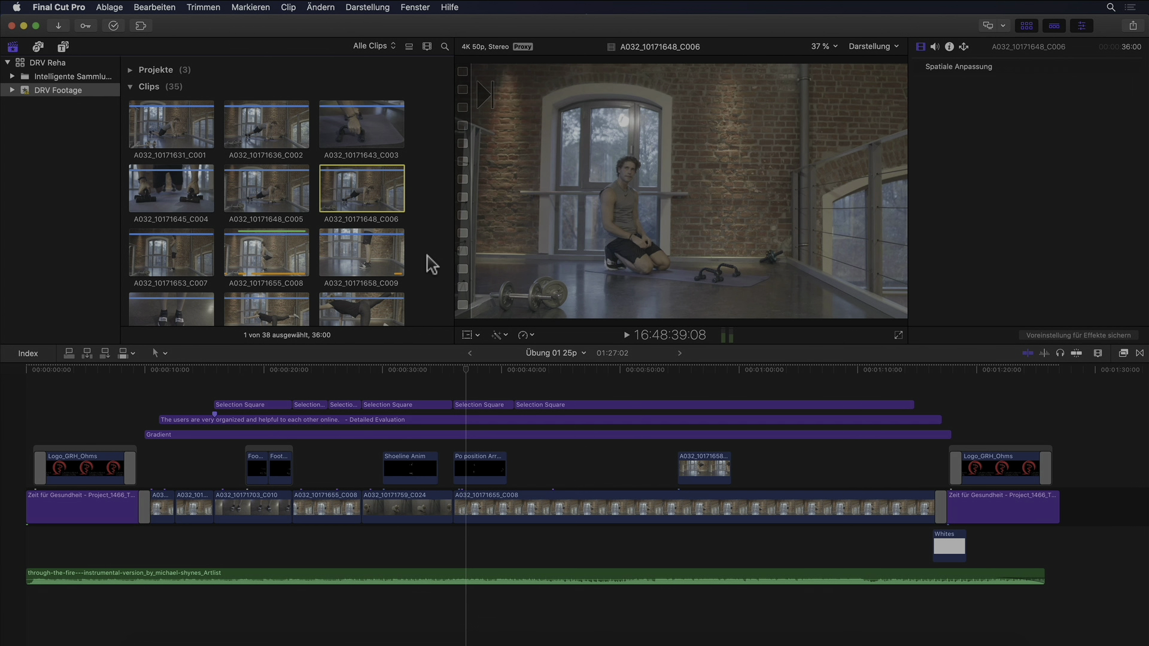
Step: Deselect clip A032_10171648_C006 by clicking an empty spot in the browser
{"action": "left_click", "coordinate": [427, 256]}
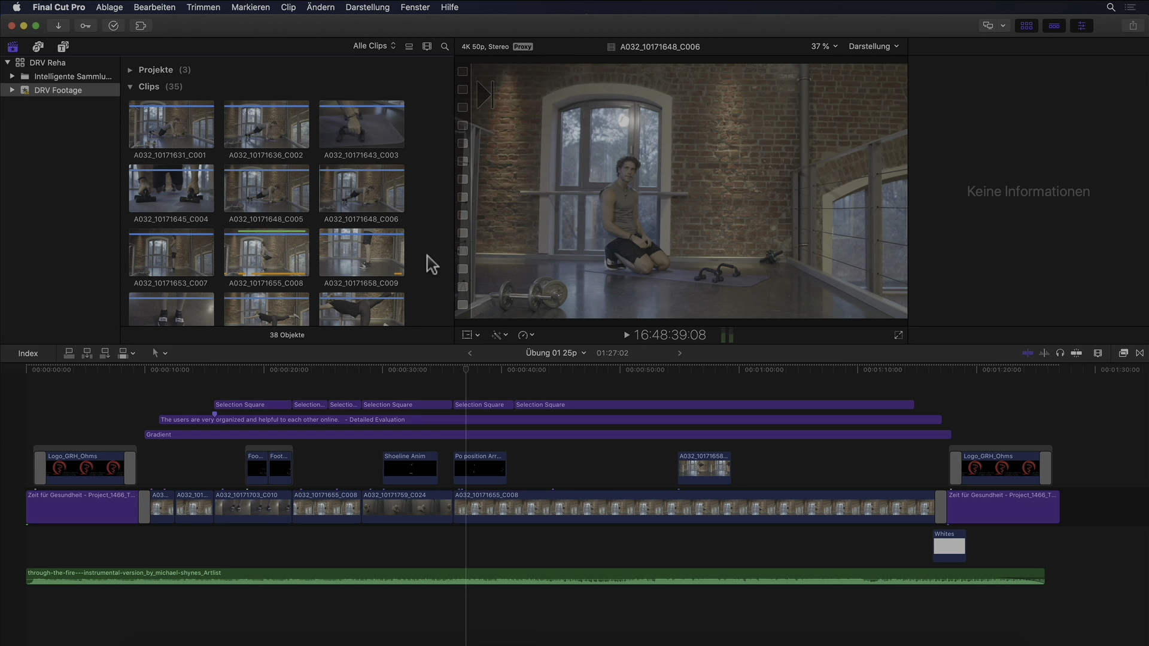